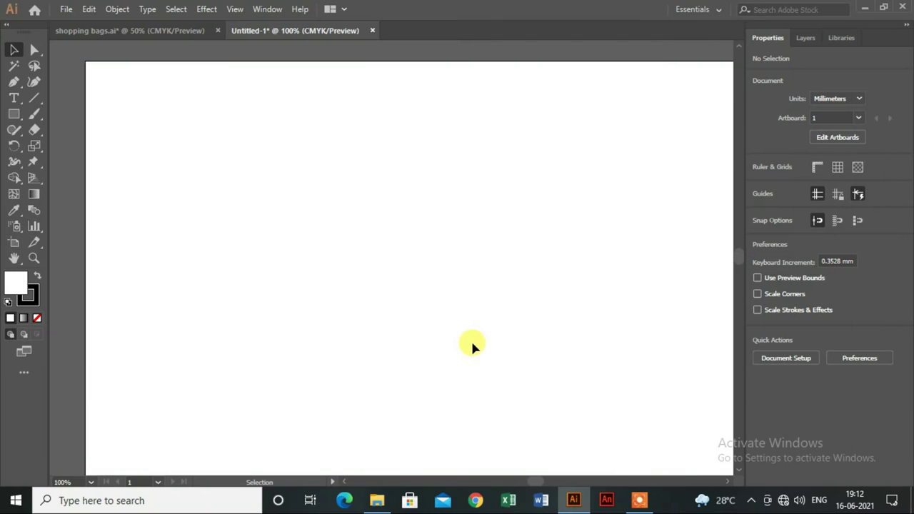
Step: Draw a 76.2 × 88.9 mm rectangle near the artboard centre
{"action": "key", "text": "ctrl+minus"}
{"action": "key", "text": "ctrl+1"}
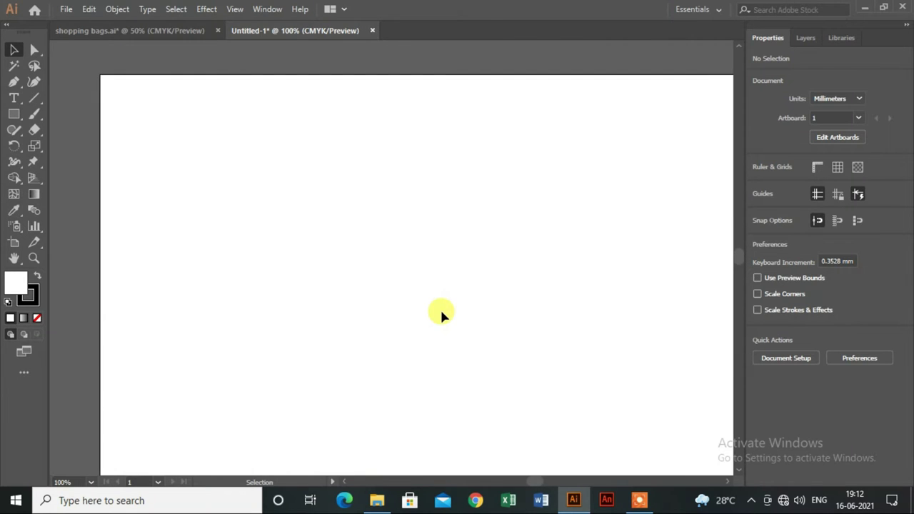
{"action": "left_click_drag", "start_coordinate": [440, 312], "coordinate": [447, 286]}
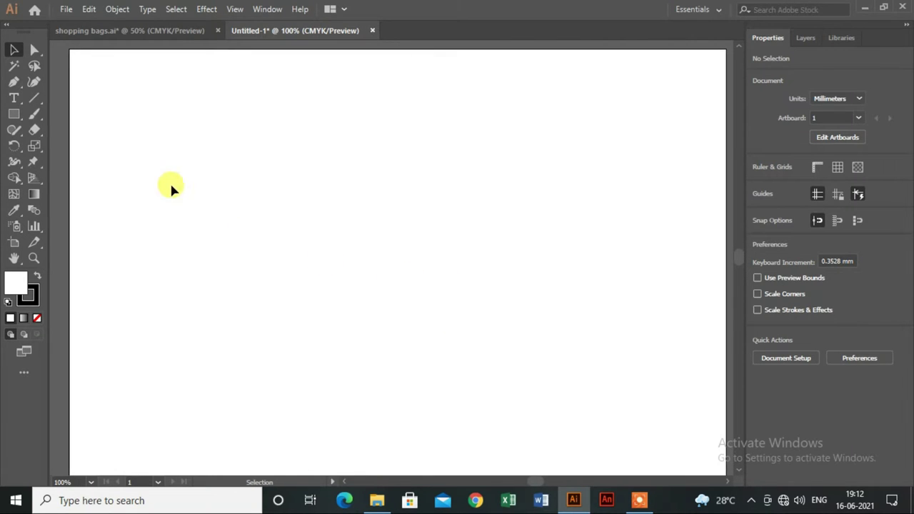
{"action": "left_click", "coordinate": [11, 114]}
{"action": "left_click_drag", "start_coordinate": [309, 147], "coordinate": [477, 344]}
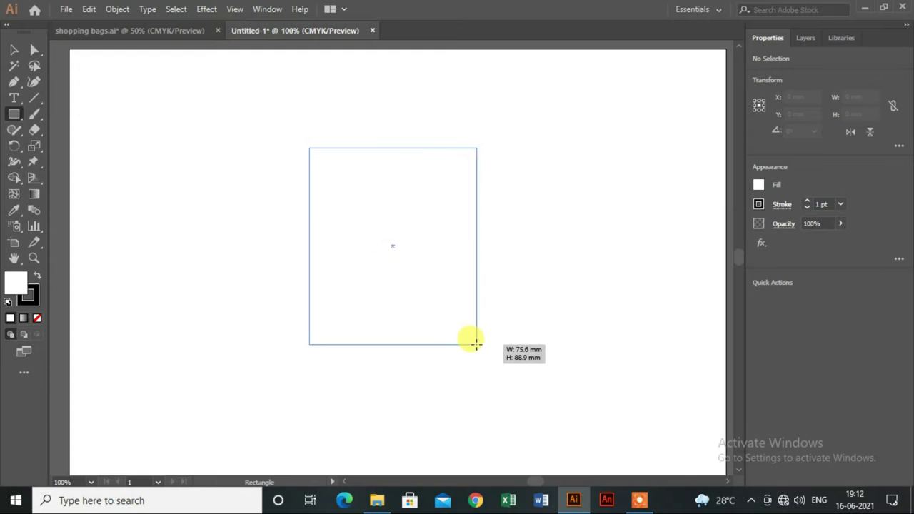
Step: Pinch the rectangle's top corners inward with Perspective Distort to form a trapezoid
{"action": "key", "text": "v"}
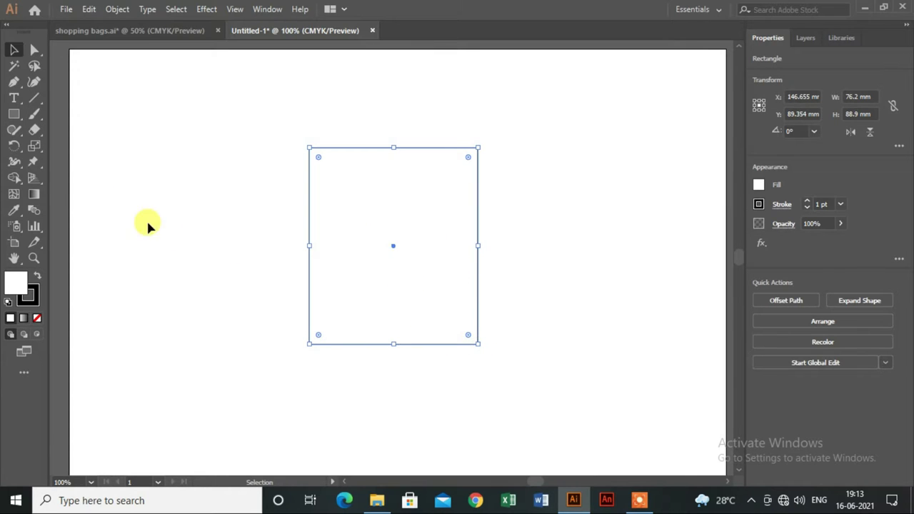
{"action": "left_click_drag", "start_coordinate": [42, 166], "coordinate": [75, 179]}
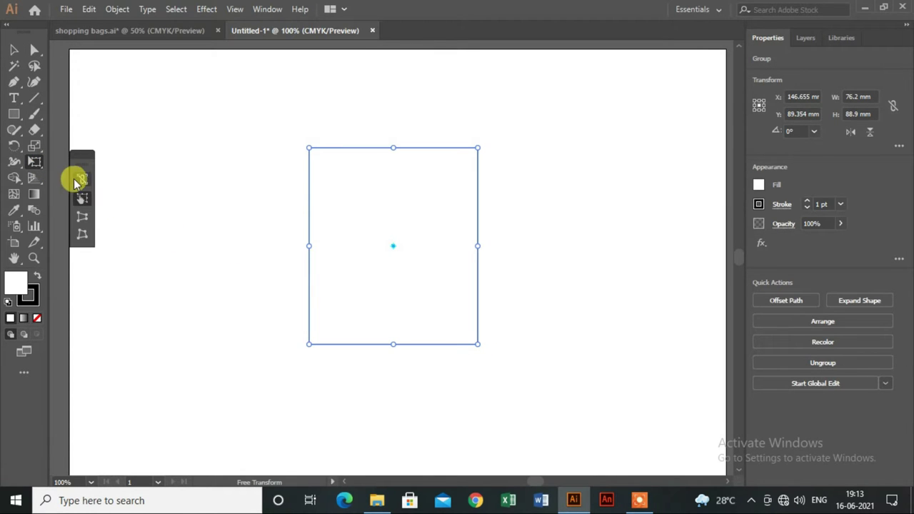
{"action": "left_click", "coordinate": [82, 216]}
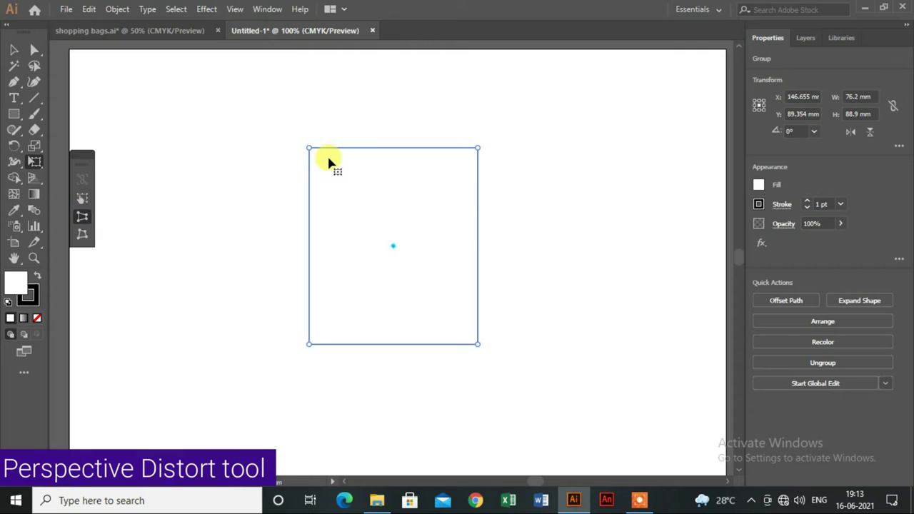
{"action": "left_click_drag", "start_coordinate": [310, 149], "coordinate": [327, 148]}
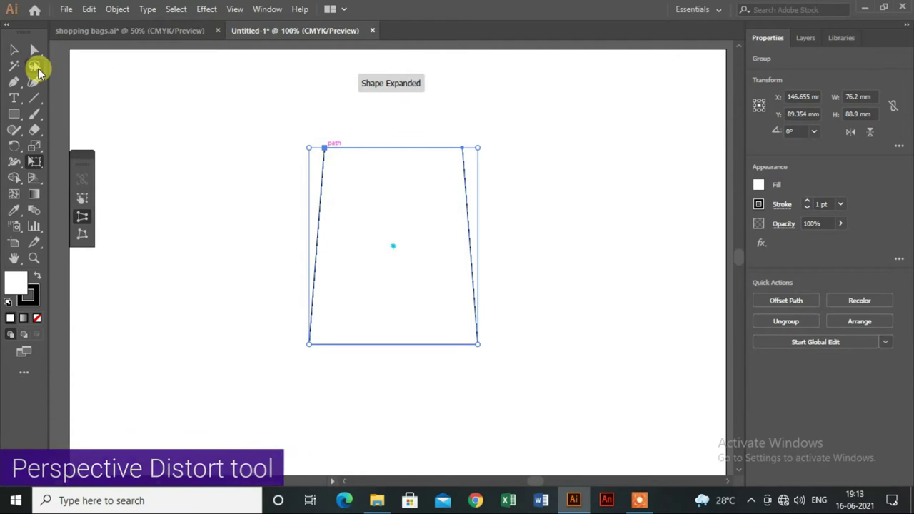
Step: Finish the distortion and move the trapezoid down a little
{"action": "key", "text": "v"}
{"action": "left_click_drag", "start_coordinate": [429, 257], "coordinate": [459, 248]}
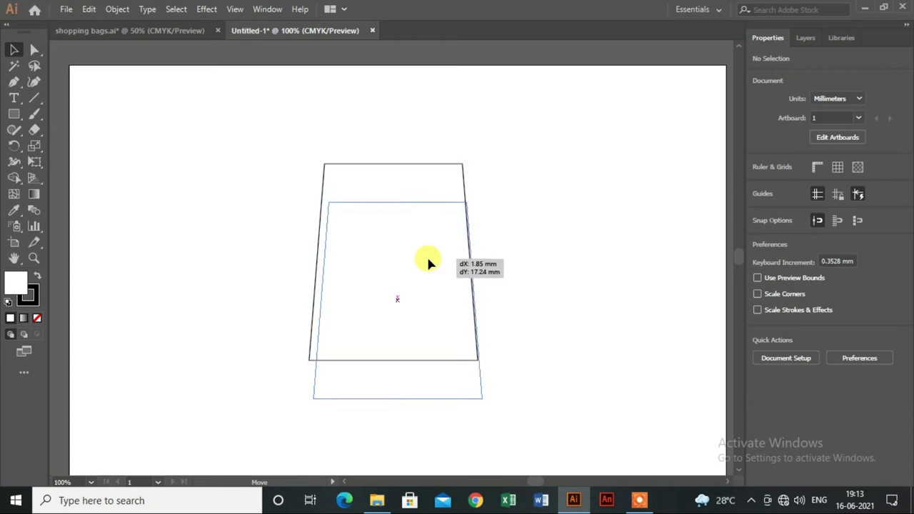
{"action": "scroll", "coordinate": [505, 218], "scroll_direction": "down", "scroll_amount": 1}
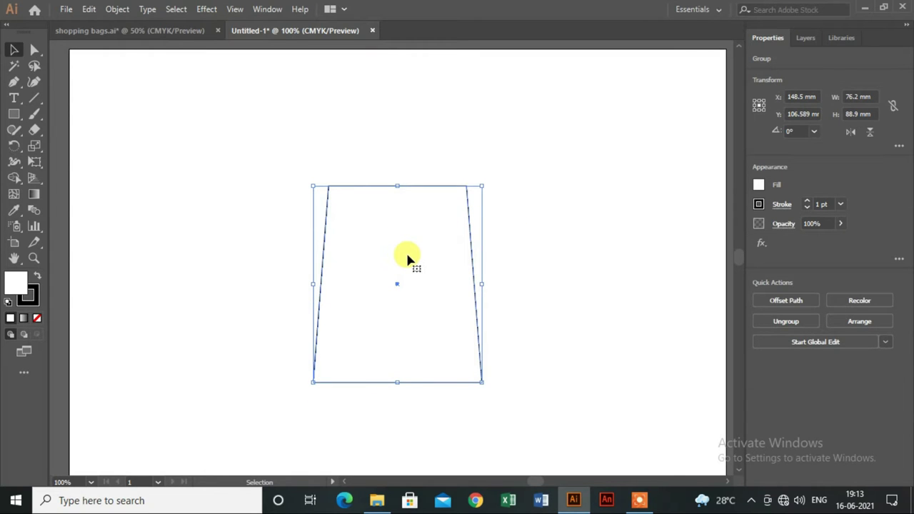
{"action": "scroll", "coordinate": [407, 251], "scroll_direction": "up", "scroll_amount": 1, "text": "alt"}
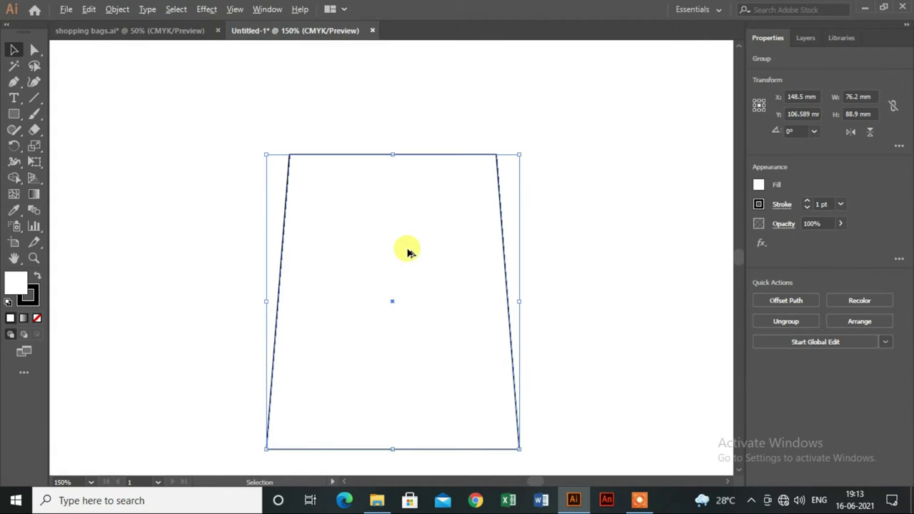
Step: Give the trapezoid a bright blue fill and no stroke, then deselect it
{"action": "left_click", "coordinate": [759, 185]}
{"action": "left_click", "coordinate": [678, 232]}
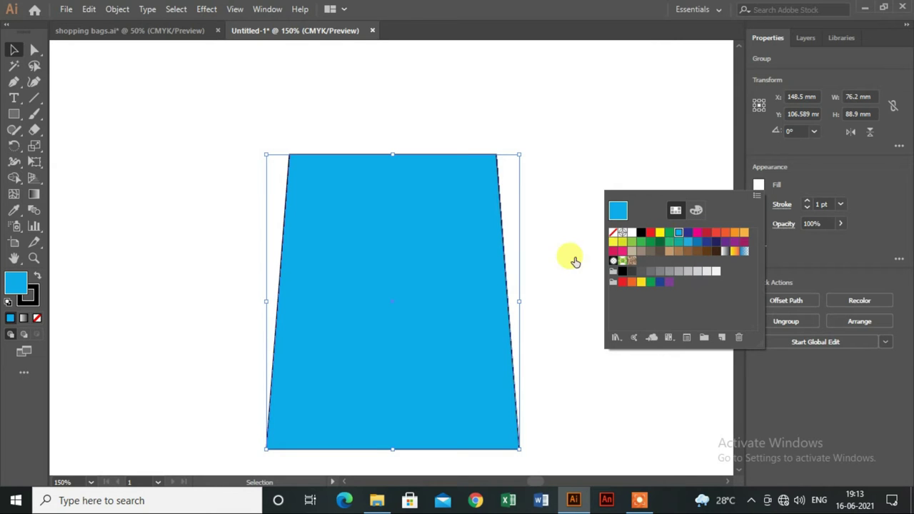
{"action": "left_click", "coordinate": [557, 273]}
{"action": "left_click", "coordinate": [759, 205]}
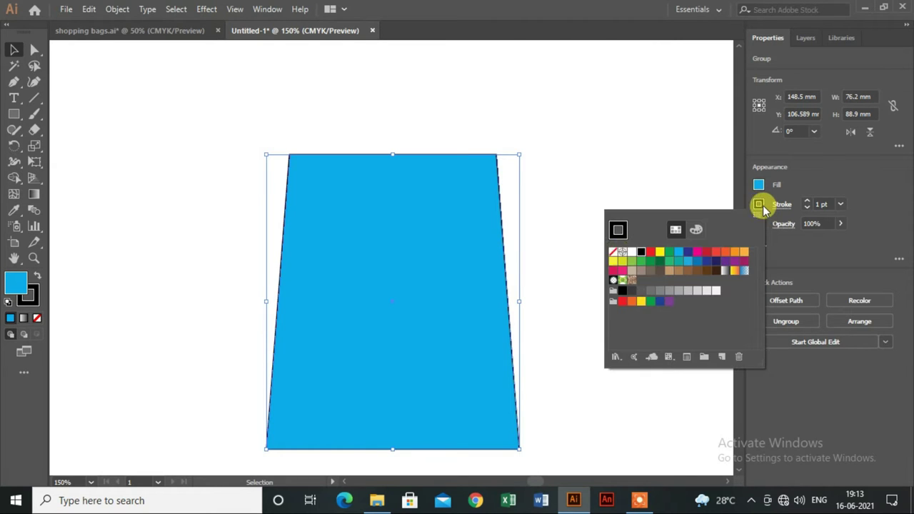
{"action": "left_click", "coordinate": [619, 255]}
{"action": "left_click", "coordinate": [546, 230]}
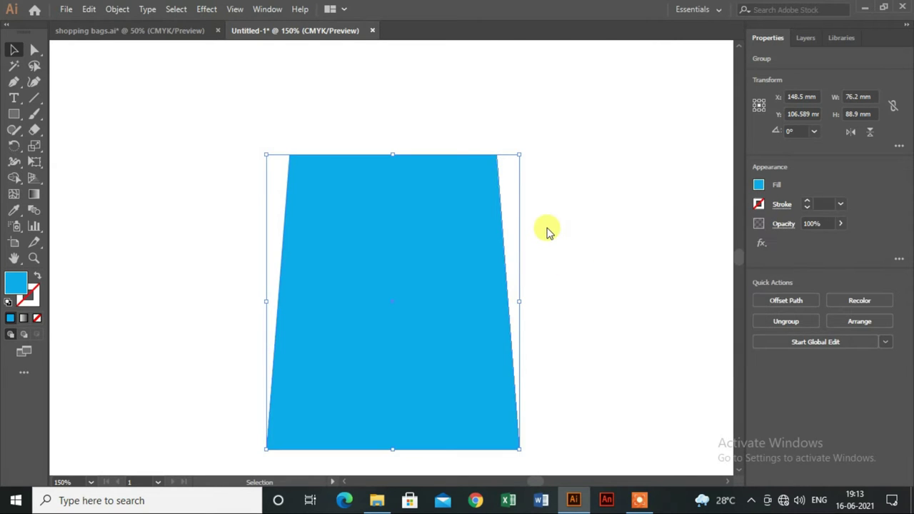
{"action": "left_click", "coordinate": [546, 230]}
{"action": "scroll", "coordinate": [546, 230], "scroll_direction": "down", "scroll_amount": 1}
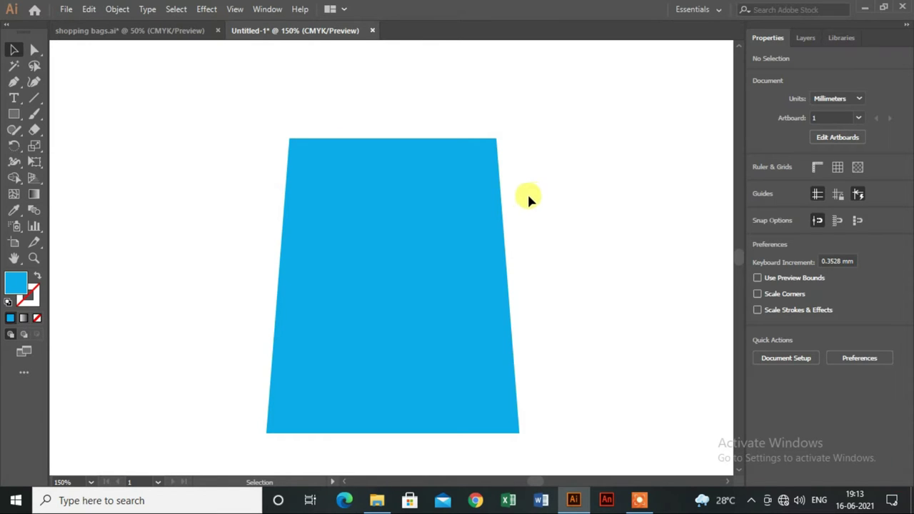
Step: Show the rulers and place a vertical guide through the bag's centre
{"action": "key", "text": "ctrl+r"}
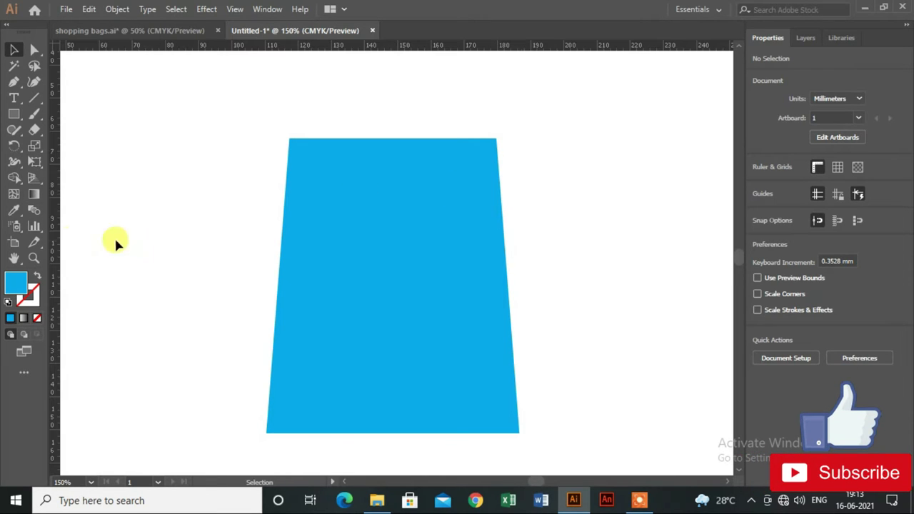
{"action": "left_click", "coordinate": [424, 241]}
{"action": "left_click_drag", "start_coordinate": [54, 304], "coordinate": [392, 300]}
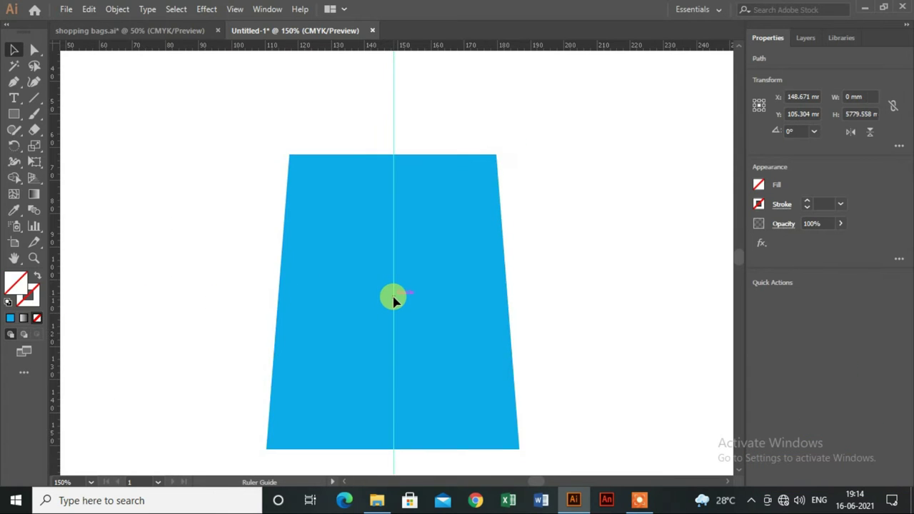
{"action": "key", "text": "ctrl+plus"}
Step: Draw a white 5.14 mm circle near the bag's top-left and copy it to the right
{"action": "left_click", "coordinate": [14, 117]}
{"action": "left_click", "coordinate": [93, 147]}
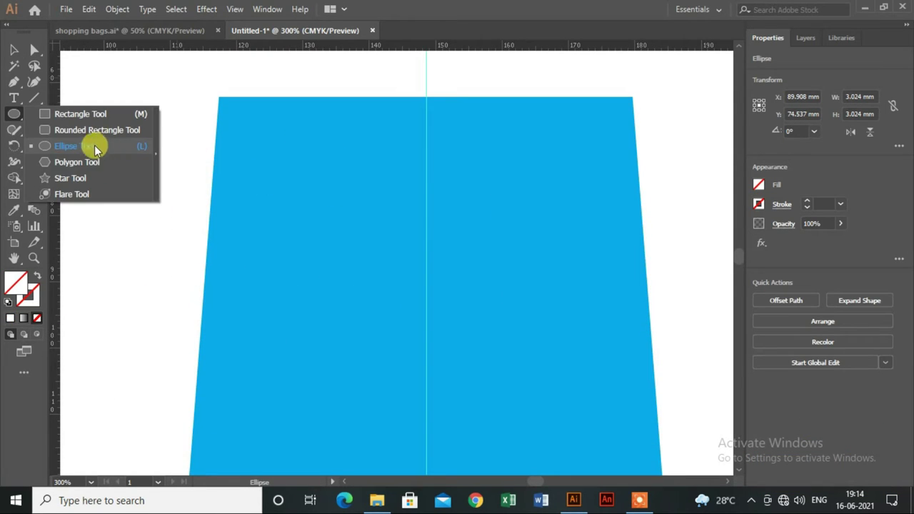
{"action": "left_click_drag", "start_coordinate": [328, 125], "coordinate": [363, 159]}
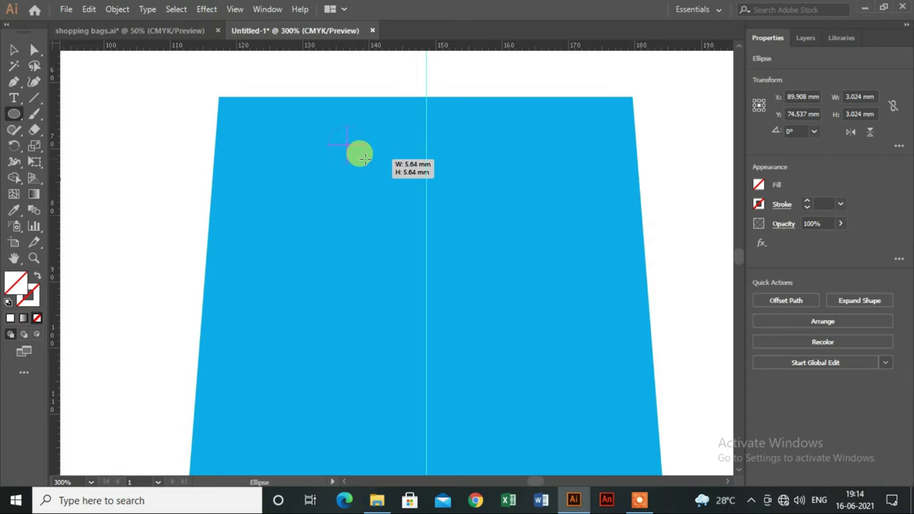
{"action": "left_click", "coordinate": [14, 49]}
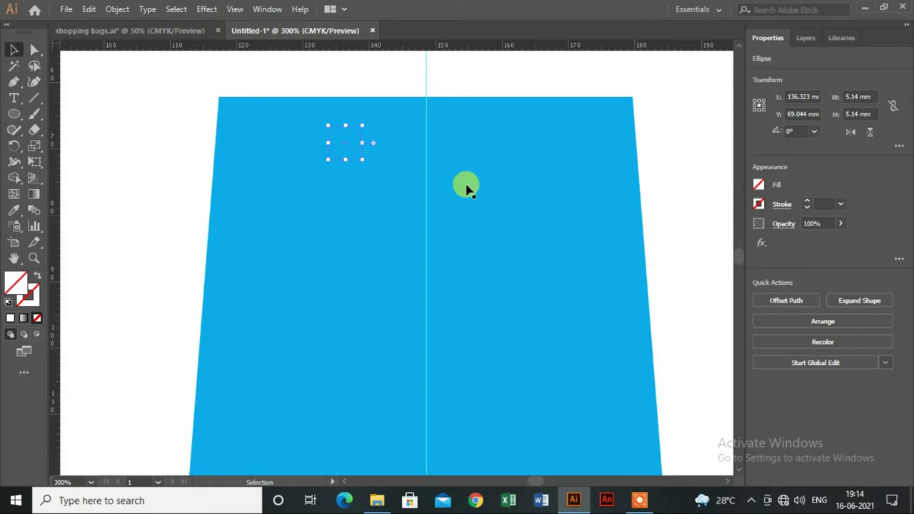
{"action": "left_click", "coordinate": [759, 185]}
{"action": "left_click", "coordinate": [631, 236]}
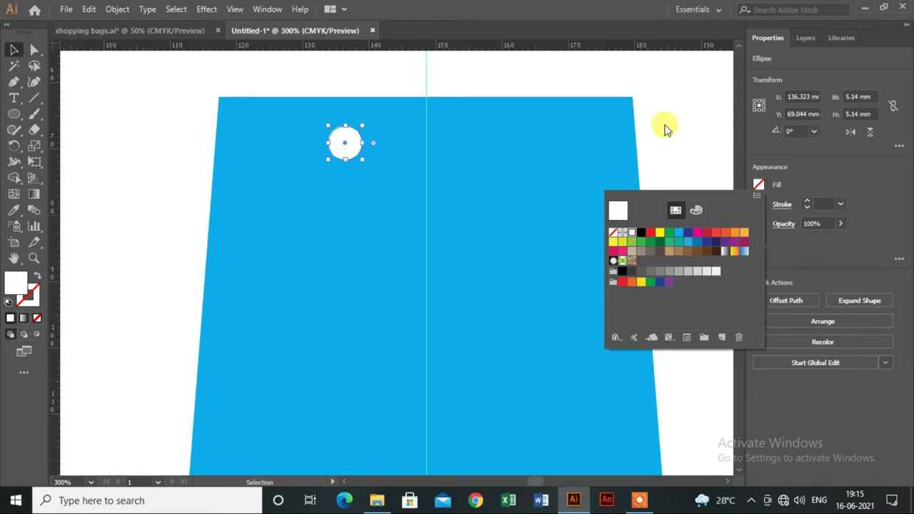
{"action": "left_click", "coordinate": [398, 160]}
{"action": "mouse_move", "coordinate": [342, 150]}
{"action": "left_mouse_down"}
{"action": "mouse_move", "coordinate": [322, 147]}
{"action": "mouse_move", "coordinate": [530, 149]}
{"action": "mouse_move", "coordinate": [513, 148]}
{"action": "left_mouse_up"}
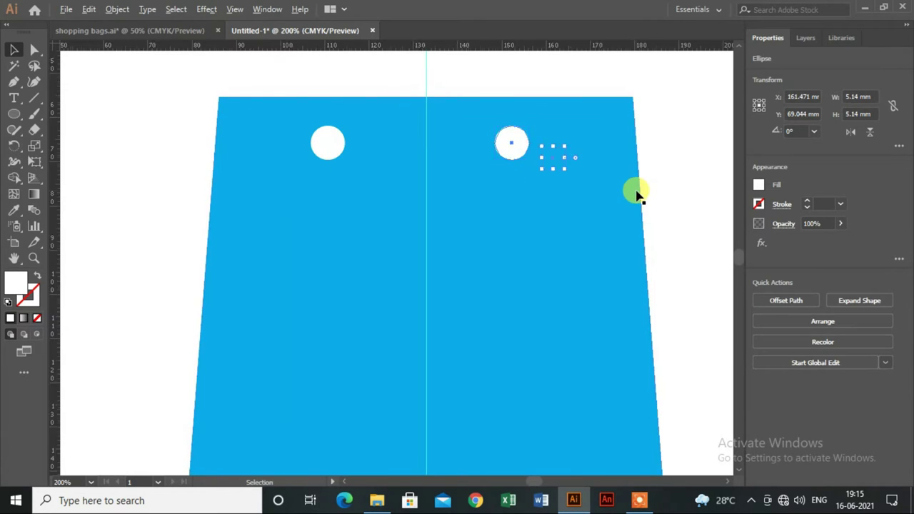
{"action": "scroll", "coordinate": [643, 193], "scroll_direction": "down", "scroll_amount": 2}
{"action": "left_click", "coordinate": [683, 240]}
Step: Draw a horizontal line above the bag's top, centred on the guide
{"action": "left_click_drag", "start_coordinate": [671, 245], "coordinate": [551, 251]}
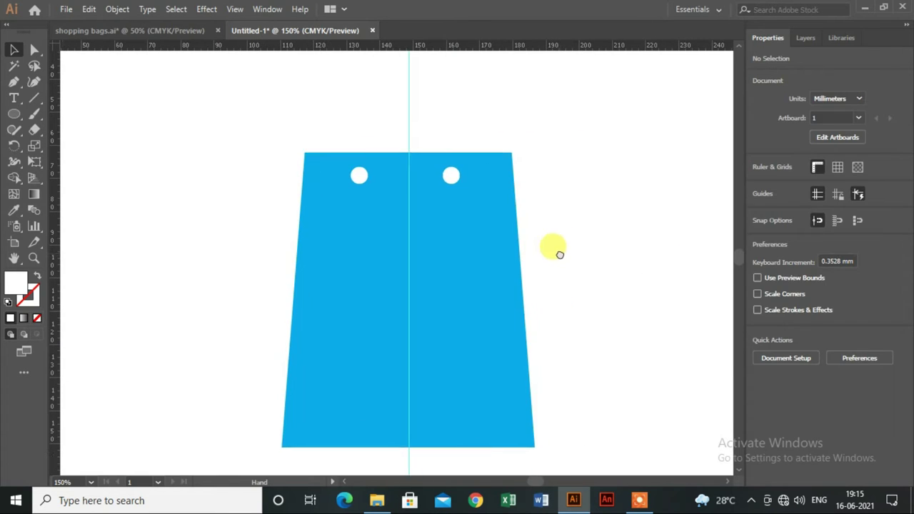
{"action": "left_click", "coordinate": [34, 97]}
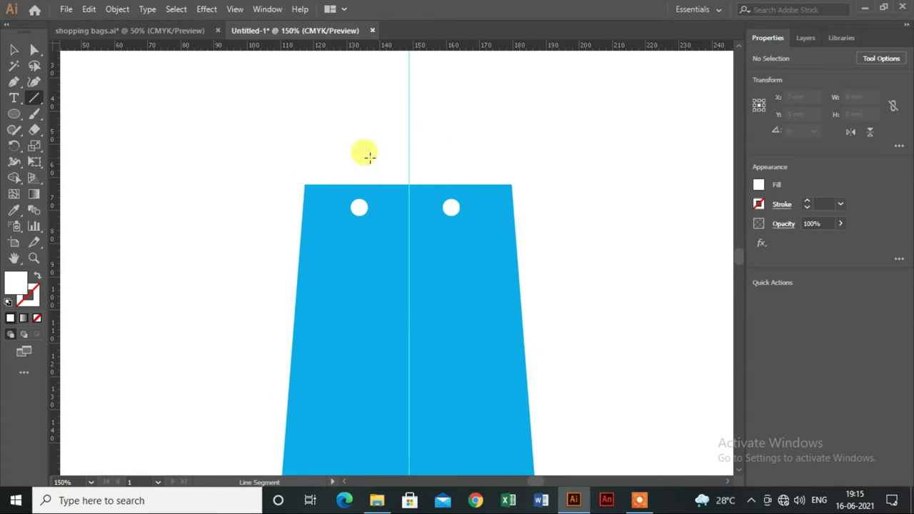
{"action": "left_click_drag", "start_coordinate": [360, 157], "coordinate": [458, 158]}
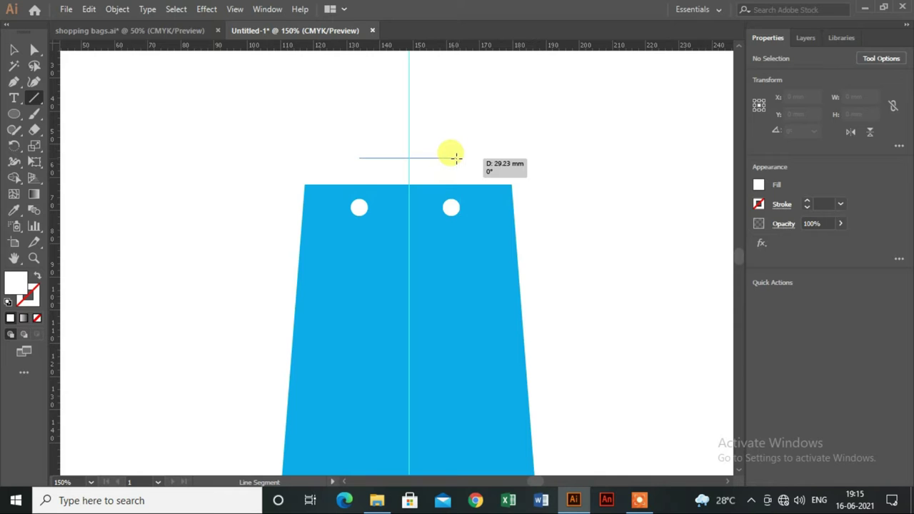
{"action": "left_click_drag", "start_coordinate": [456, 158], "coordinate": [456, 158]}
Step: Give the line a black 4 pt stroke
{"action": "left_click", "coordinate": [760, 203]}
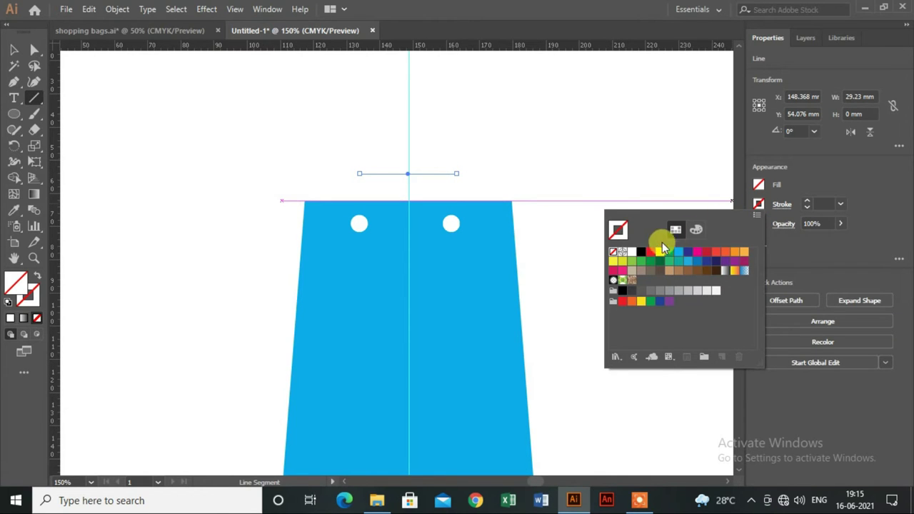
{"action": "left_click", "coordinate": [642, 253]}
{"action": "left_click", "coordinate": [12, 50]}
{"action": "left_click", "coordinate": [841, 204]}
{"action": "left_click", "coordinate": [855, 265]}
Step: Bend the line's middle upward into an arched handle with the Curvature tool
{"action": "left_click", "coordinate": [33, 82]}
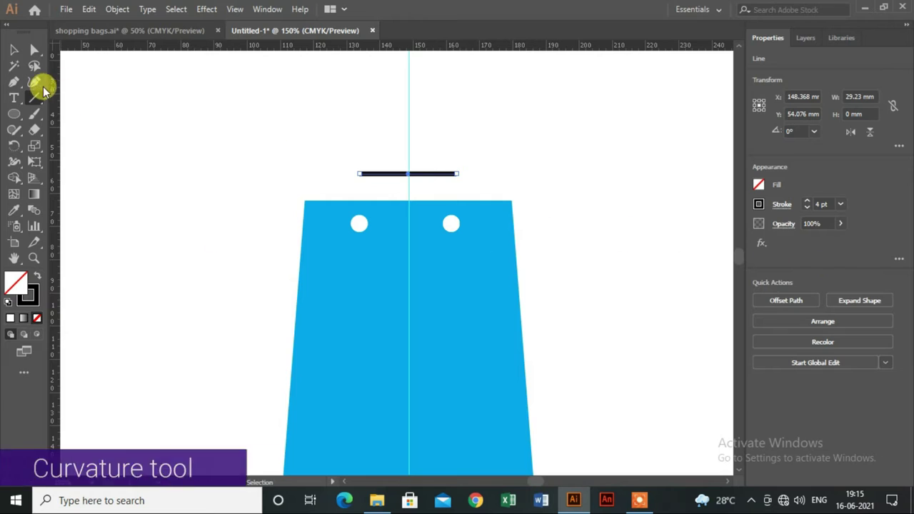
{"action": "left_click_drag", "start_coordinate": [410, 175], "coordinate": [413, 97]}
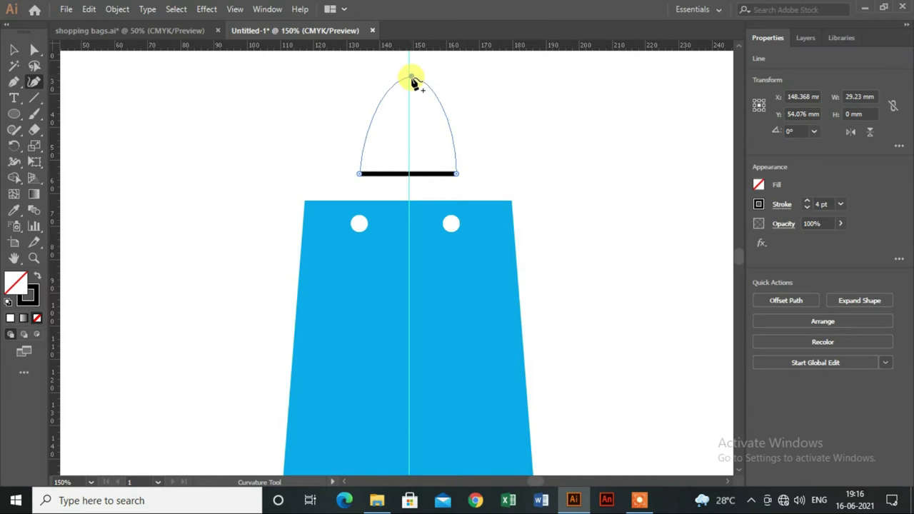
{"action": "left_click_drag", "start_coordinate": [411, 78], "coordinate": [410, 77]}
{"action": "scroll", "coordinate": [450, 147], "scroll_direction": "up", "scroll_amount": 1}
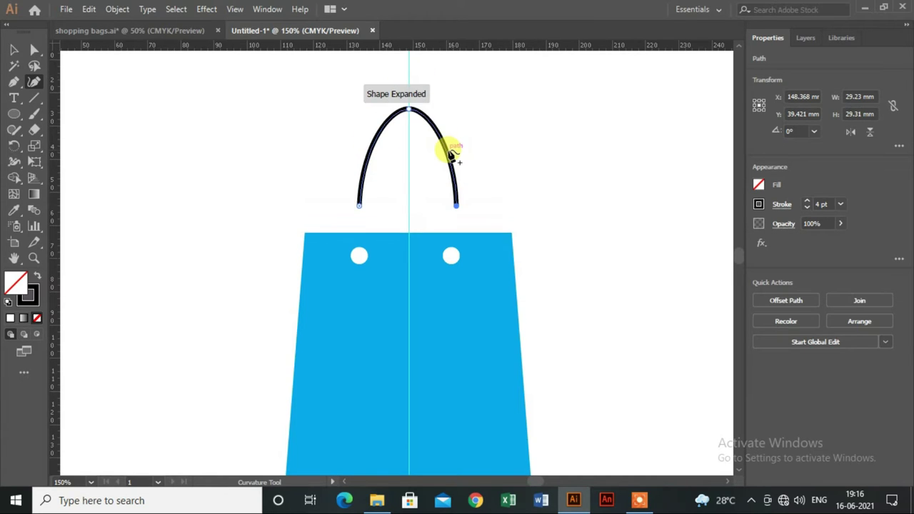
{"action": "scroll", "coordinate": [450, 147], "scroll_direction": "up", "scroll_amount": 1}
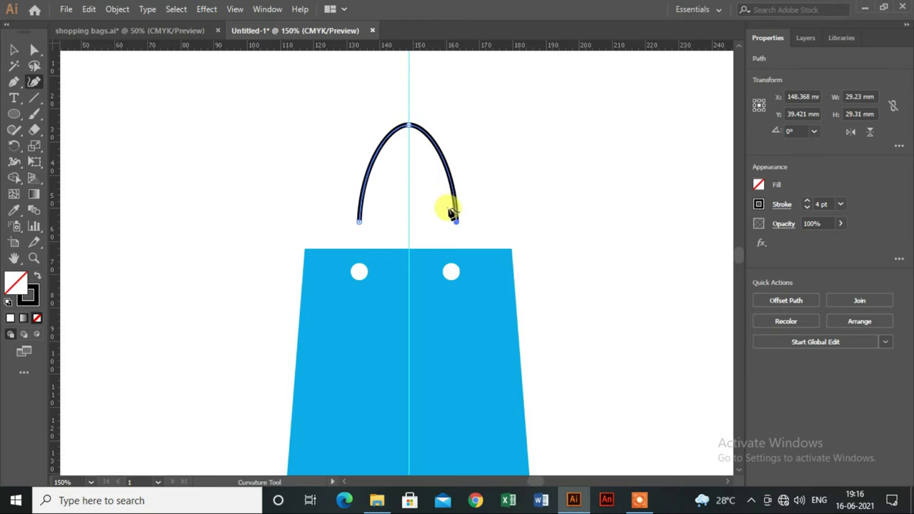
{"action": "left_click", "coordinate": [13, 49]}
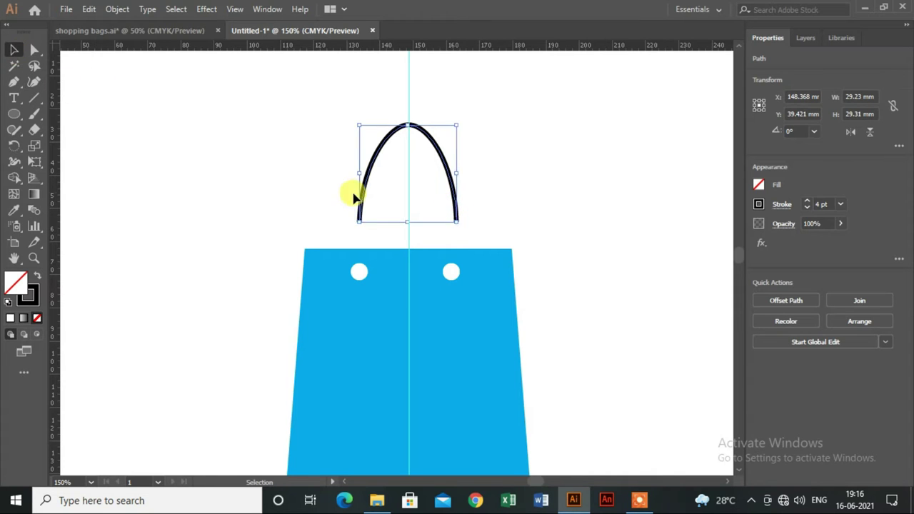
Step: Move the handle down so its ends rest on the white holes
{"action": "scroll", "coordinate": [351, 190], "scroll_direction": "down", "scroll_amount": 1}
{"action": "left_click_drag", "start_coordinate": [383, 131], "coordinate": [391, 172]}
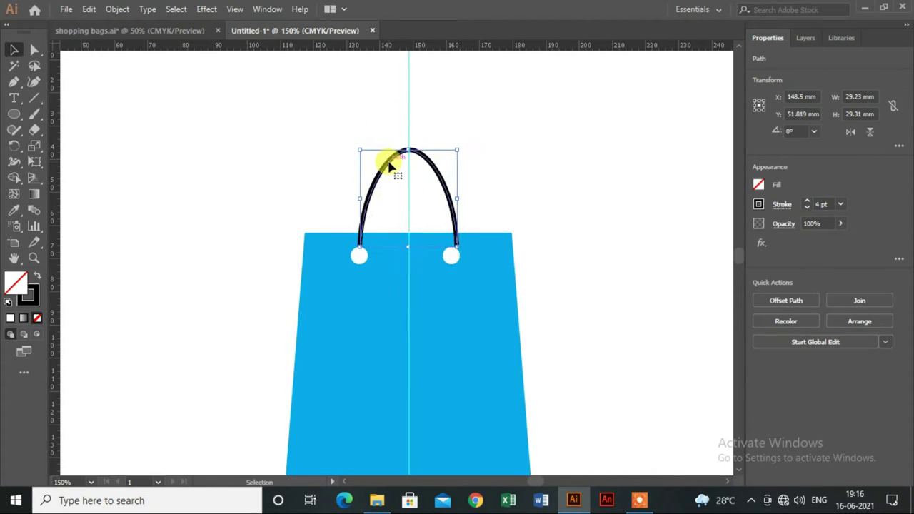
{"action": "scroll", "coordinate": [452, 170], "scroll_direction": "down", "scroll_amount": 2}
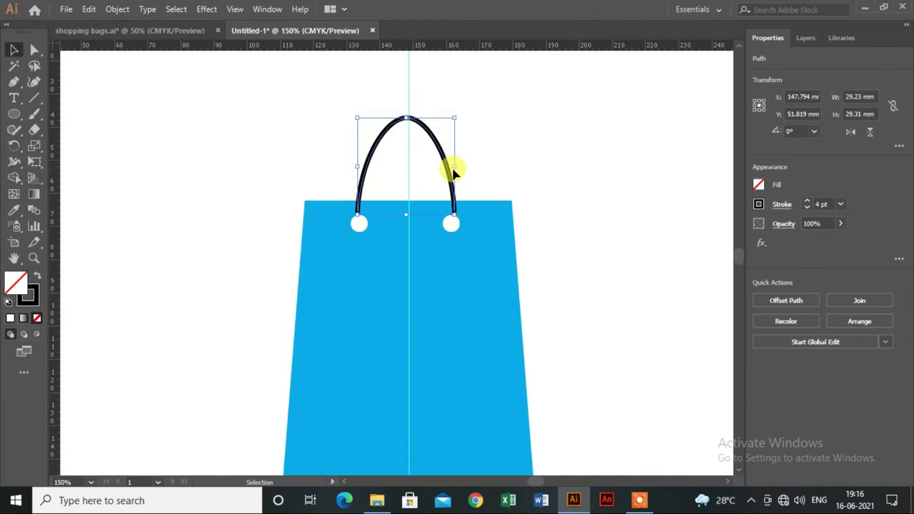
{"action": "left_click", "coordinate": [527, 139]}
{"action": "scroll", "coordinate": [529, 141], "scroll_direction": "down", "scroll_amount": 2}
{"action": "left_click", "coordinate": [447, 159]}
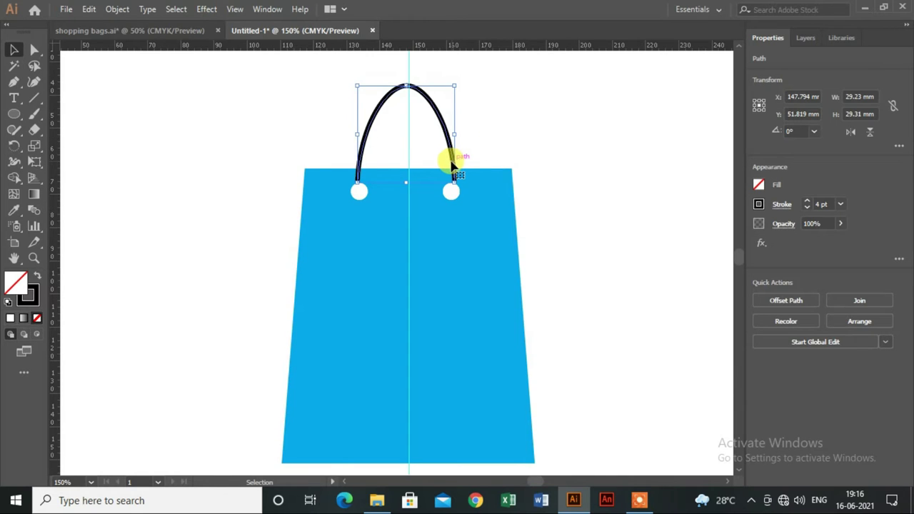
{"action": "scroll", "coordinate": [445, 161], "scroll_direction": "up", "scroll_amount": 1}
{"action": "scroll", "coordinate": [444, 163], "scroll_direction": "up", "scroll_amount": 1}
{"action": "scroll", "coordinate": [442, 164], "scroll_direction": "up", "scroll_amount": 2}
{"action": "scroll", "coordinate": [444, 164], "scroll_direction": "up", "scroll_amount": 1}
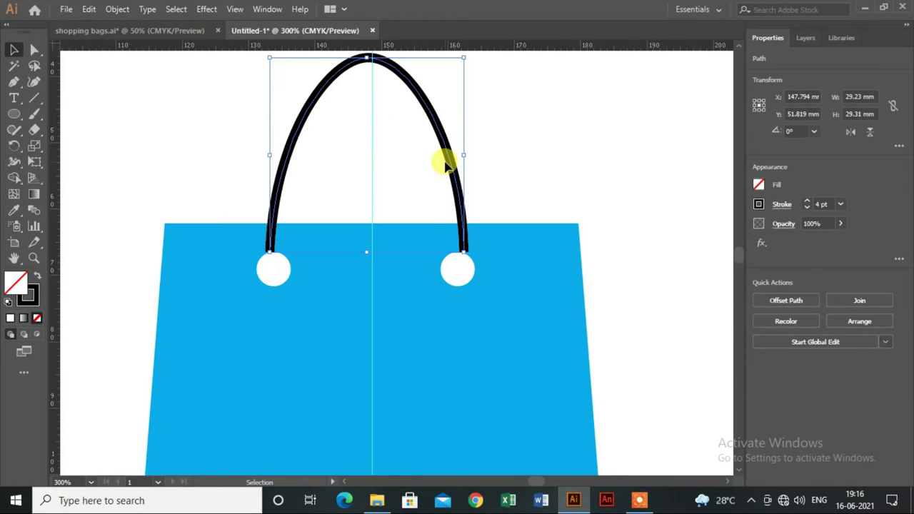
{"action": "scroll", "coordinate": [421, 166], "scroll_direction": "up", "scroll_amount": 2}
Step: Lengthen both curve handles of the arch's top anchor to even the curve
{"action": "left_click", "coordinate": [34, 50]}
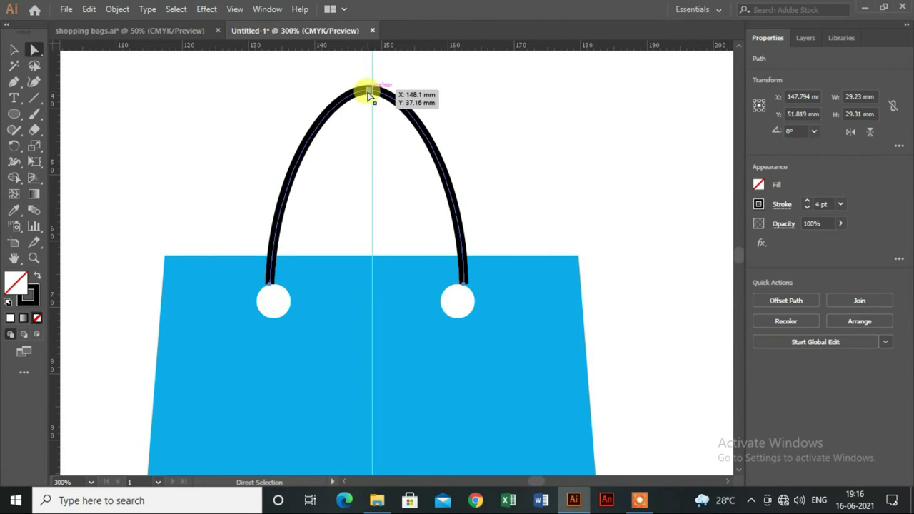
{"action": "left_click", "coordinate": [367, 89]}
{"action": "scroll", "coordinate": [389, 126], "scroll_direction": "up", "scroll_amount": 1}
{"action": "left_click_drag", "start_coordinate": [408, 108], "coordinate": [436, 110]}
{"action": "left_click_drag", "start_coordinate": [330, 108], "coordinate": [303, 105]}
{"action": "scroll", "coordinate": [480, 158], "scroll_direction": "down", "scroll_amount": 1}
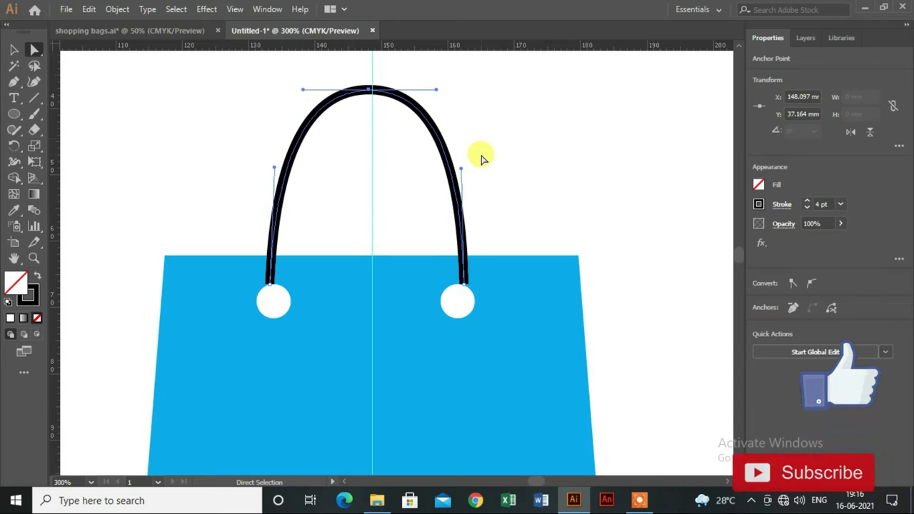
{"action": "scroll", "coordinate": [471, 154], "scroll_direction": "up", "scroll_amount": 2}
Step: Raise the top of the arch to make it taller, nudging it down slightly
{"action": "left_click", "coordinate": [14, 49]}
{"action": "scroll", "coordinate": [369, 137], "scroll_direction": "up", "scroll_amount": 1}
{"action": "left_click_drag", "start_coordinate": [369, 138], "coordinate": [366, 91]}
{"action": "scroll", "coordinate": [364, 97], "scroll_direction": "down", "scroll_amount": 1}
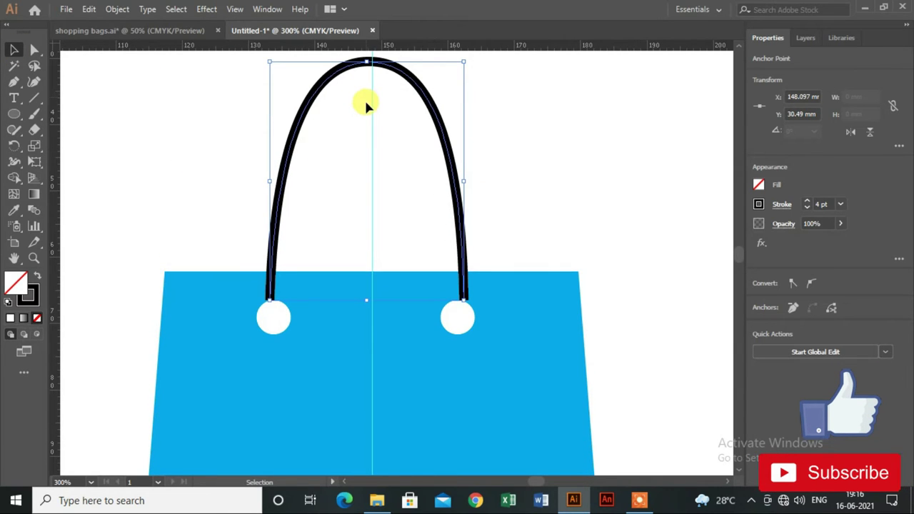
{"action": "key", "text": "Down"}
{"action": "key", "text": "Down"}
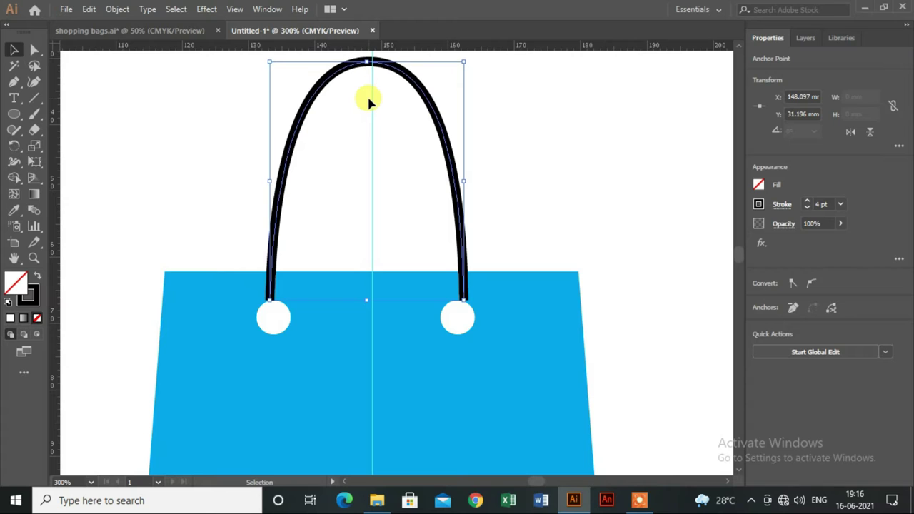
{"action": "left_click", "coordinate": [156, 122]}
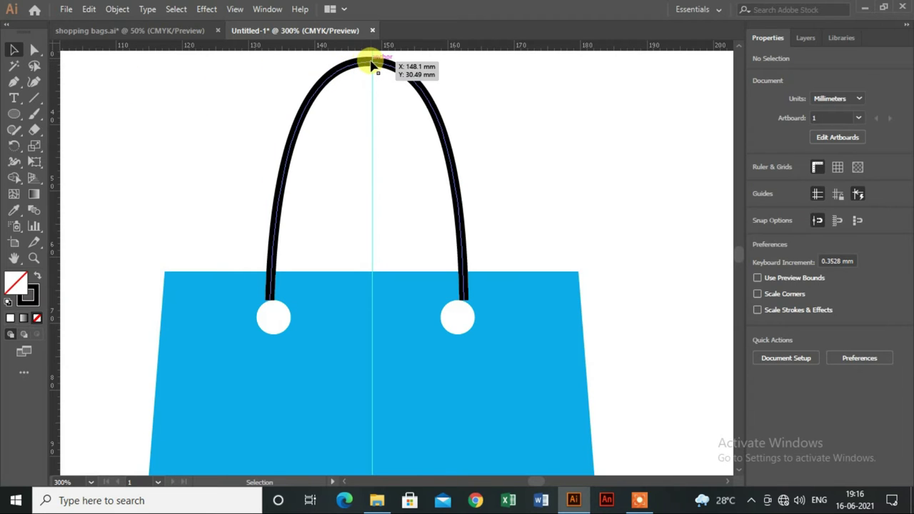
Step: Pull the arch's right leg inward and nudge it right for symmetry
{"action": "left_click", "coordinate": [370, 64]}
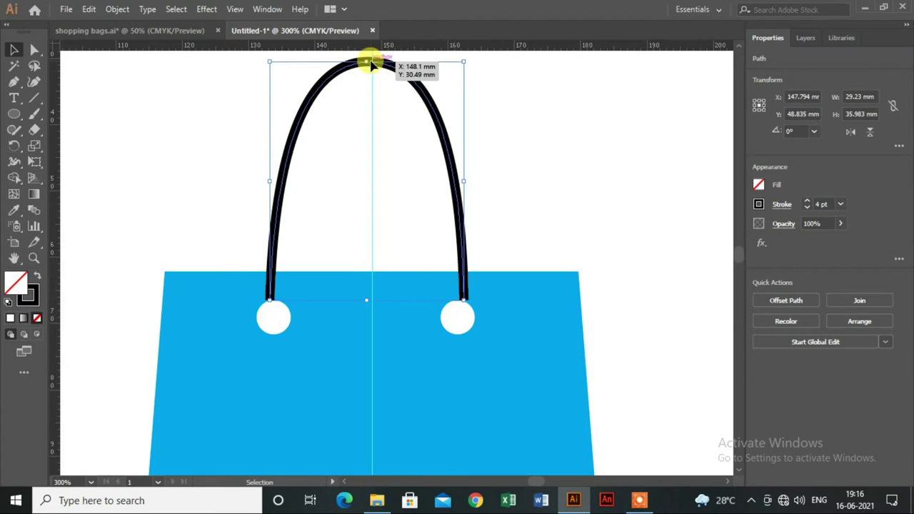
{"action": "left_click_drag", "start_coordinate": [465, 173], "coordinate": [459, 182]}
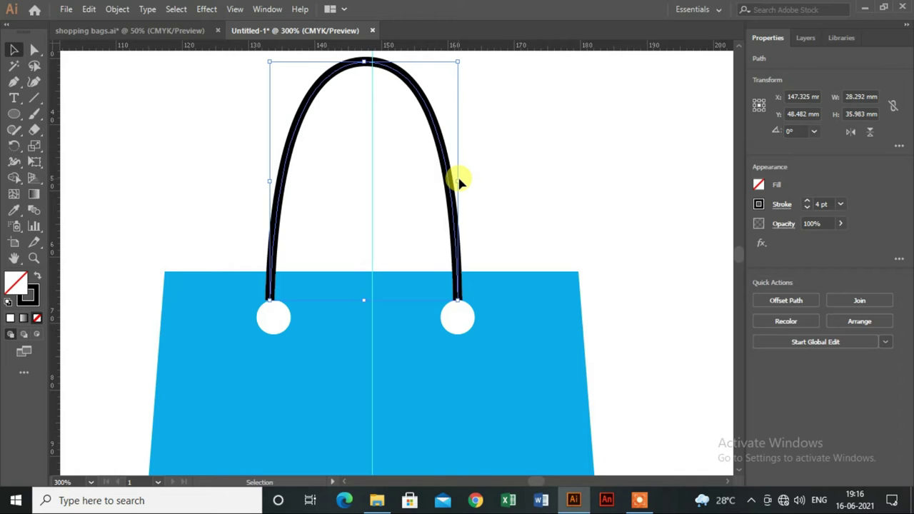
{"action": "key", "text": "Right"}
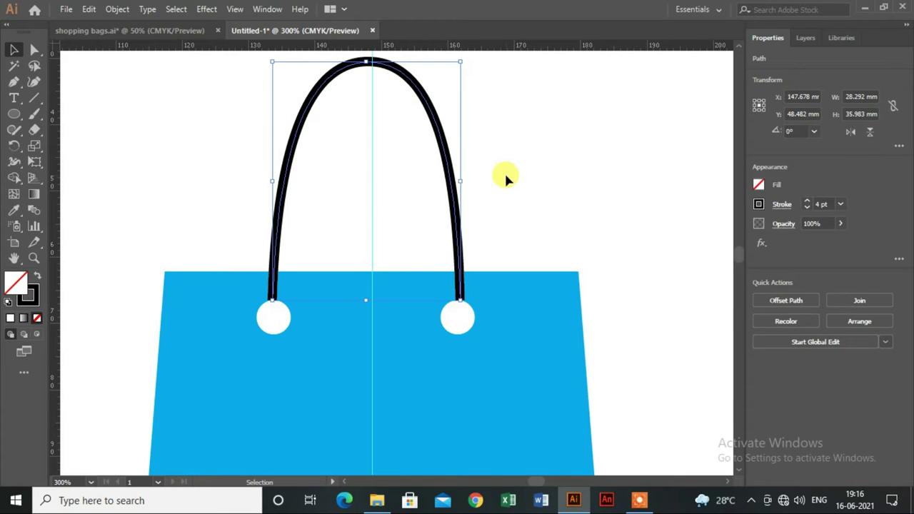
{"action": "left_click", "coordinate": [505, 178]}
{"action": "left_click", "coordinate": [450, 178]}
{"action": "left_click", "coordinate": [519, 166]}
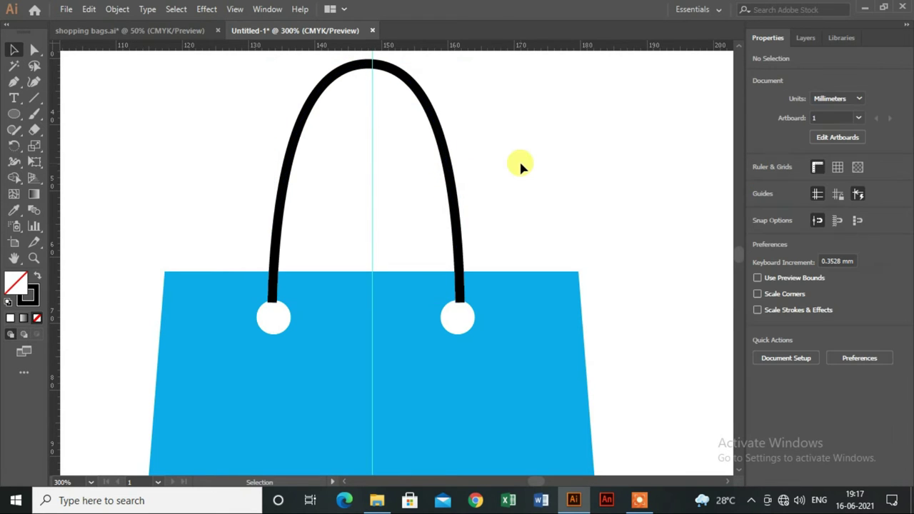
Step: Delete the vertical centre guide
{"action": "scroll", "coordinate": [516, 164], "scroll_direction": "down", "scroll_amount": 2}
{"action": "scroll", "coordinate": [516, 165], "scroll_direction": "down", "scroll_amount": 1}
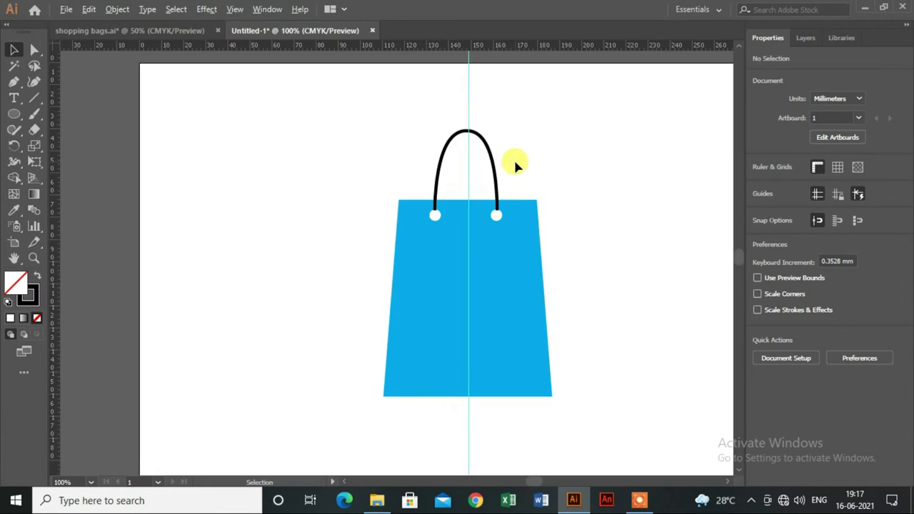
{"action": "mouse_move", "coordinate": [470, 105]}
{"action": "left_mouse_down"}
{"action": "mouse_move", "coordinate": [191, 138]}
{"action": "mouse_move", "coordinate": [57, 134]}
{"action": "left_mouse_up"}
{"action": "key", "text": "ctrl+z"}
{"action": "left_click_drag", "start_coordinate": [491, 108], "coordinate": [387, 114]}
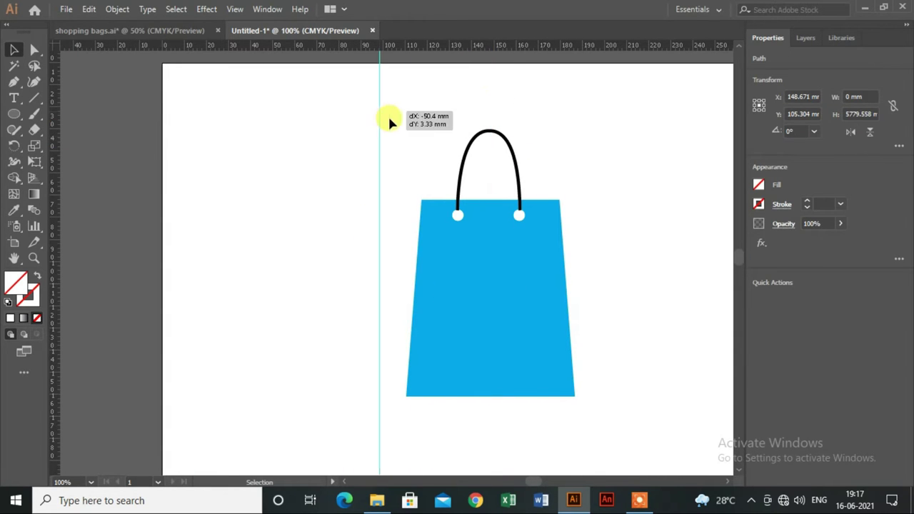
{"action": "key", "text": "Delete"}
Step: Select the whole bag artwork and drag a copy beside it
{"action": "scroll", "coordinate": [554, 245], "scroll_direction": "down", "scroll_amount": 1}
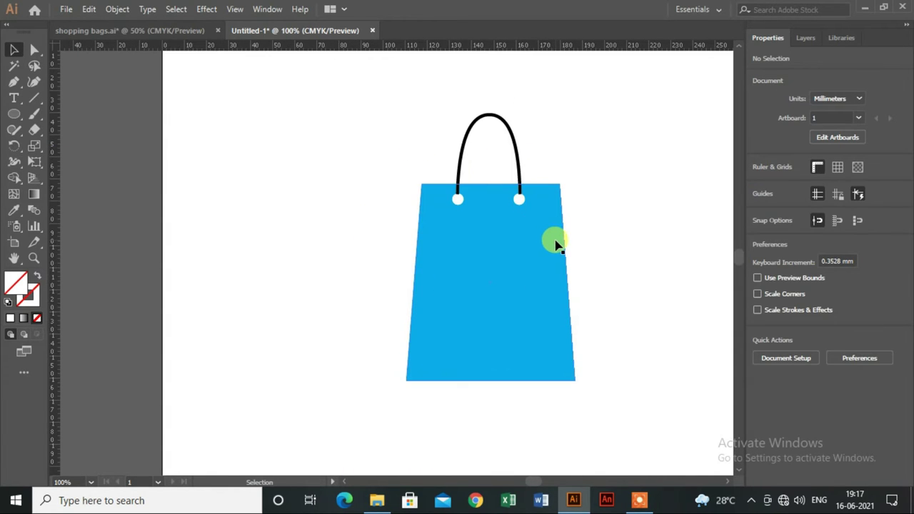
{"action": "scroll", "coordinate": [556, 245], "scroll_direction": "right", "scroll_amount": 2}
{"action": "scroll", "coordinate": [521, 218], "scroll_direction": "right", "scroll_amount": 3}
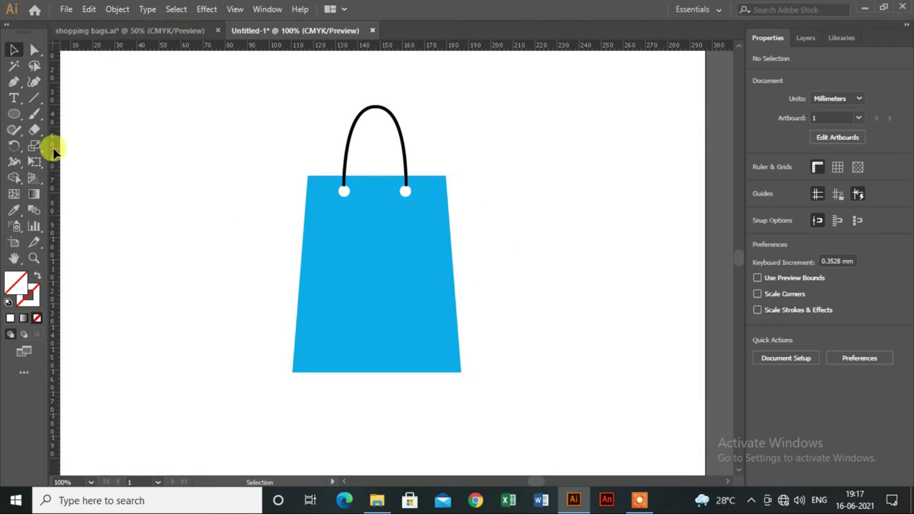
{"action": "left_click_drag", "start_coordinate": [259, 95], "coordinate": [479, 380]}
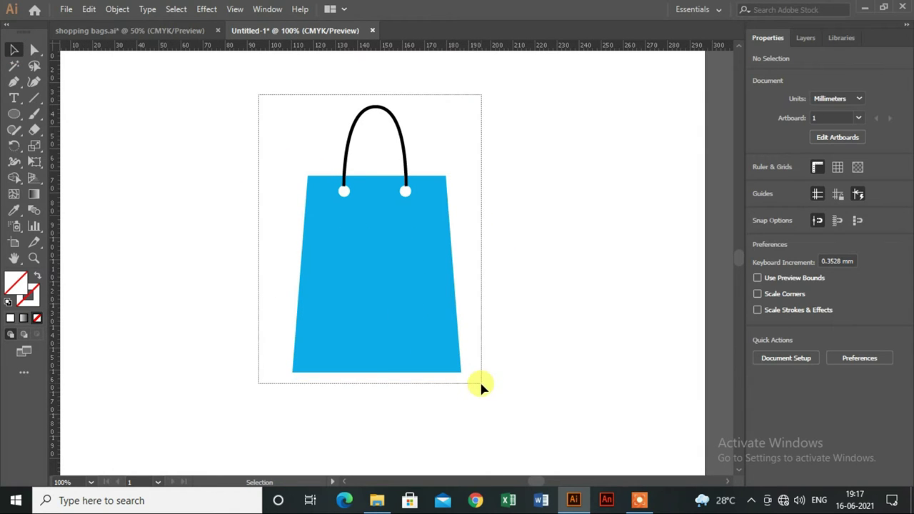
{"action": "mouse_move", "coordinate": [394, 325]}
{"action": "left_mouse_down"}
{"action": "mouse_move", "coordinate": [271, 314]}
{"action": "mouse_move", "coordinate": [482, 322]}
{"action": "left_mouse_up"}
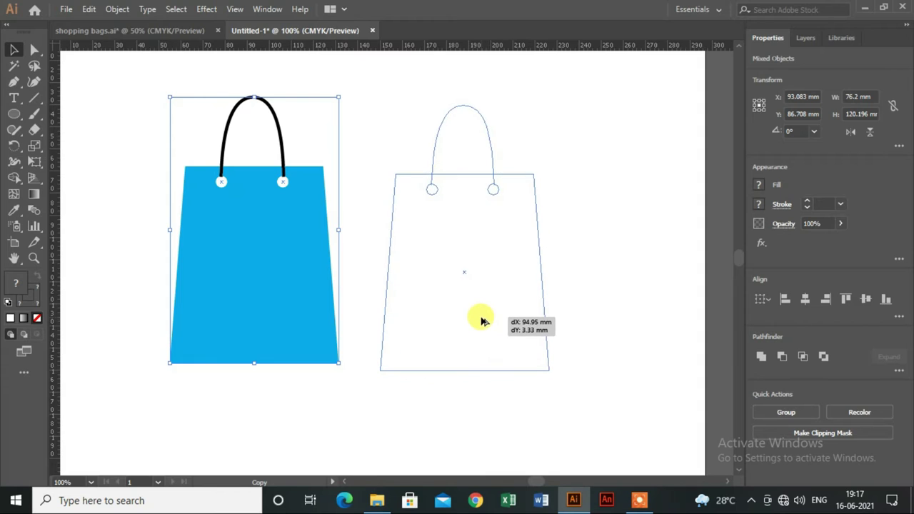
Step: Scale the copied bag down and make it shorter
{"action": "left_click_drag", "start_coordinate": [548, 370], "coordinate": [530, 350]}
{"action": "left_click", "coordinate": [515, 292]}
{"action": "scroll", "coordinate": [517, 210], "scroll_direction": "up", "scroll_amount": 1}
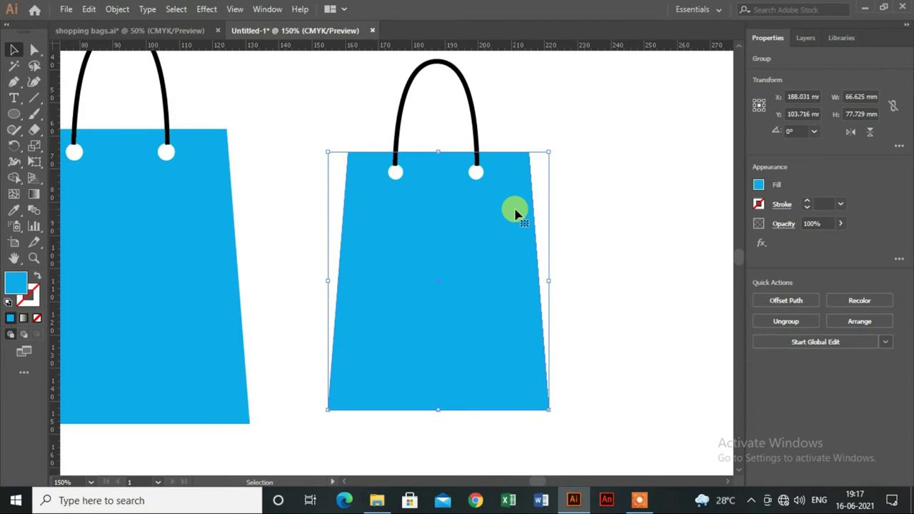
{"action": "scroll", "coordinate": [516, 211], "scroll_direction": "down", "scroll_amount": 1}
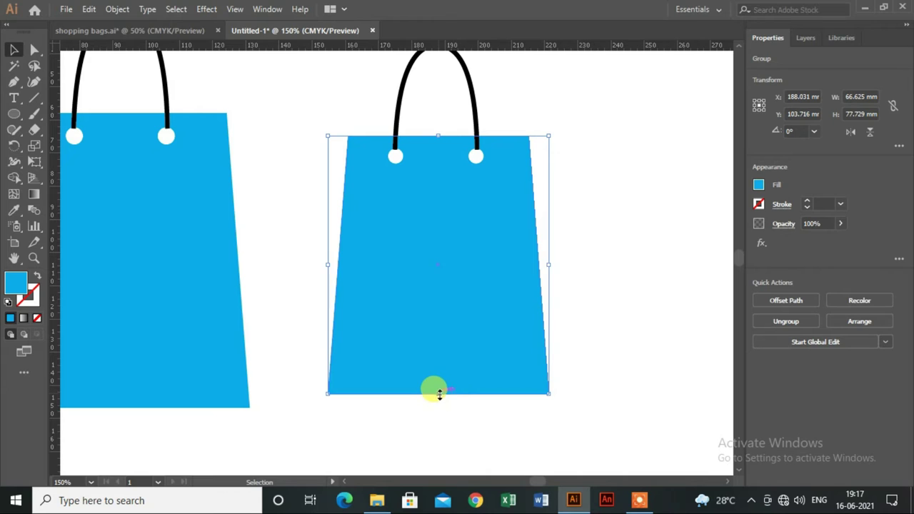
{"action": "left_click_drag", "start_coordinate": [439, 394], "coordinate": [440, 365]}
{"action": "scroll", "coordinate": [441, 366], "scroll_direction": "up", "scroll_amount": 1}
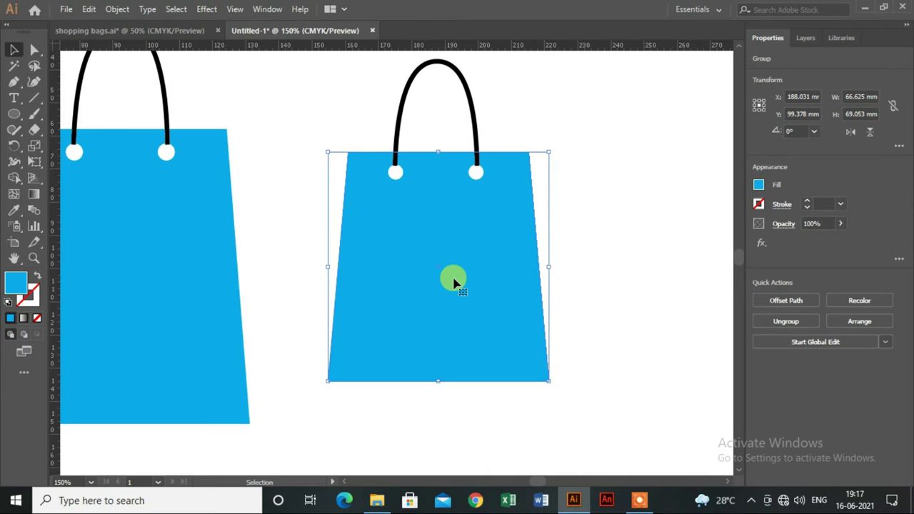
{"action": "scroll", "coordinate": [454, 282], "scroll_direction": "up", "scroll_amount": 1}
{"action": "left_click", "coordinate": [441, 80]}
Step: Drag the copy's handle top edge down to flip it into a U inside the bag
{"action": "left_click_drag", "start_coordinate": [434, 77], "coordinate": [434, 271]}
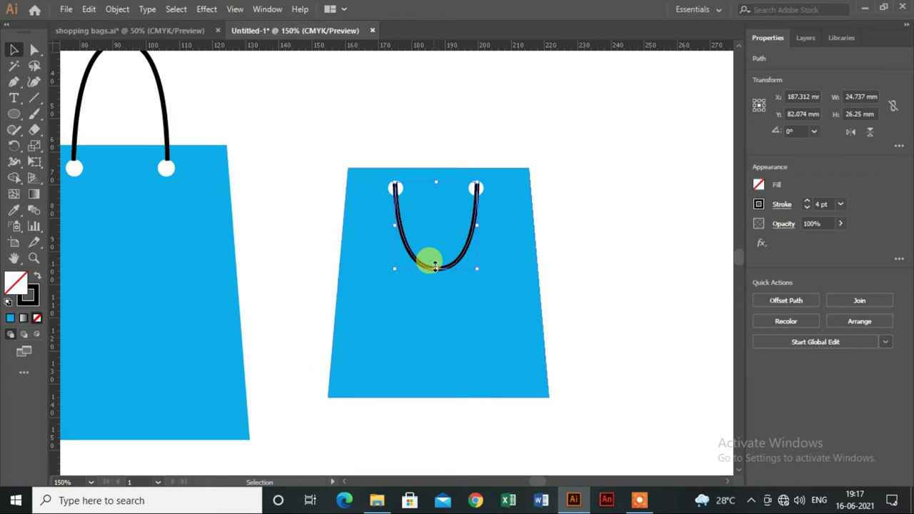
{"action": "left_click", "coordinate": [665, 219]}
{"action": "scroll", "coordinate": [612, 241], "scroll_direction": "down", "scroll_amount": 1}
{"action": "scroll", "coordinate": [605, 236], "scroll_direction": "down", "scroll_amount": 1}
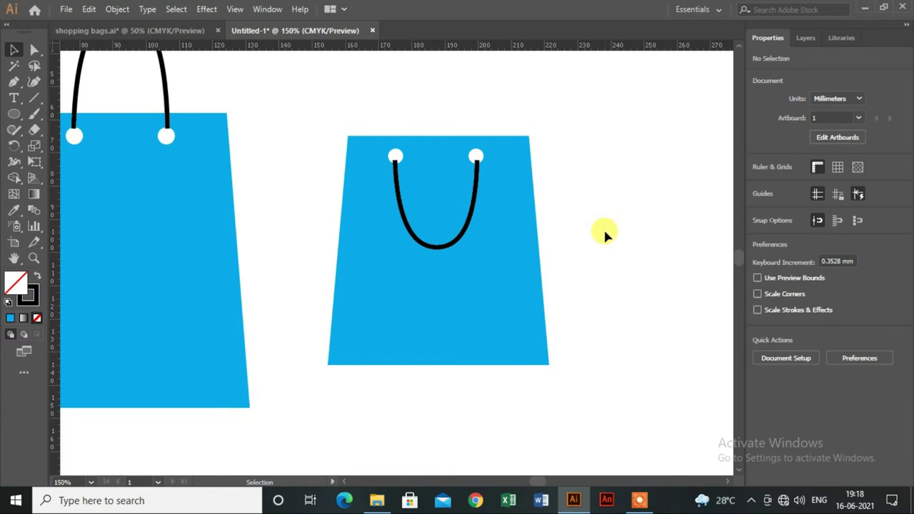
Step: Fill the smaller bag's body with green
{"action": "left_click", "coordinate": [499, 251]}
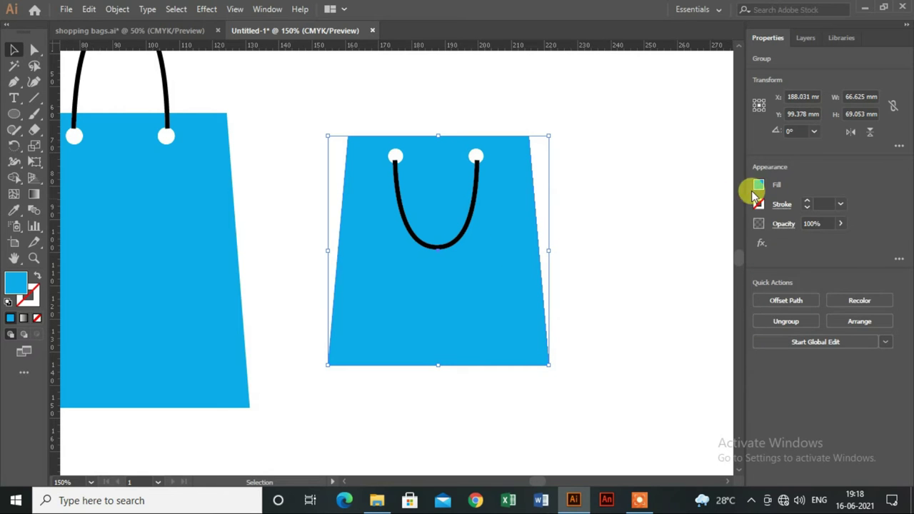
{"action": "left_click", "coordinate": [757, 188]}
{"action": "left_click", "coordinate": [671, 240]}
{"action": "left_click", "coordinate": [578, 316]}
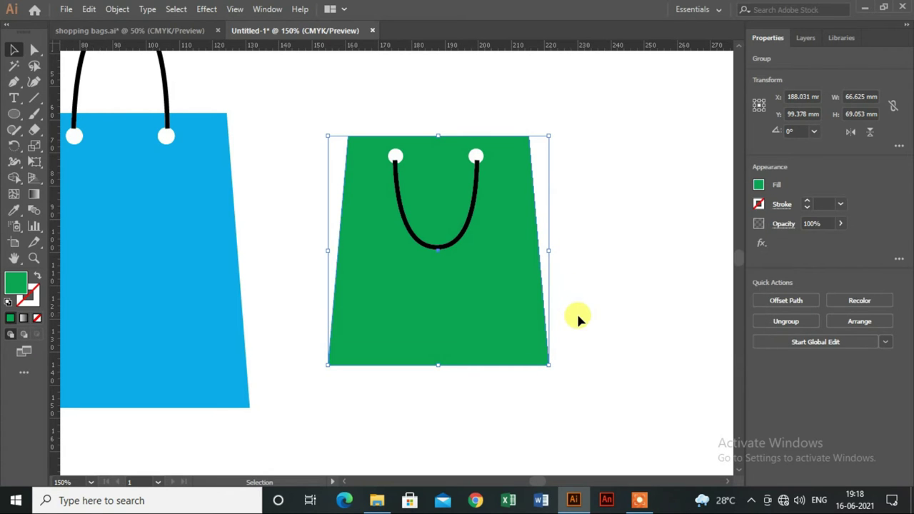
{"action": "left_click", "coordinate": [577, 318]}
{"action": "scroll", "coordinate": [578, 304], "scroll_direction": "down", "scroll_amount": 1}
{"action": "scroll", "coordinate": [578, 303], "scroll_direction": "down", "scroll_amount": 1}
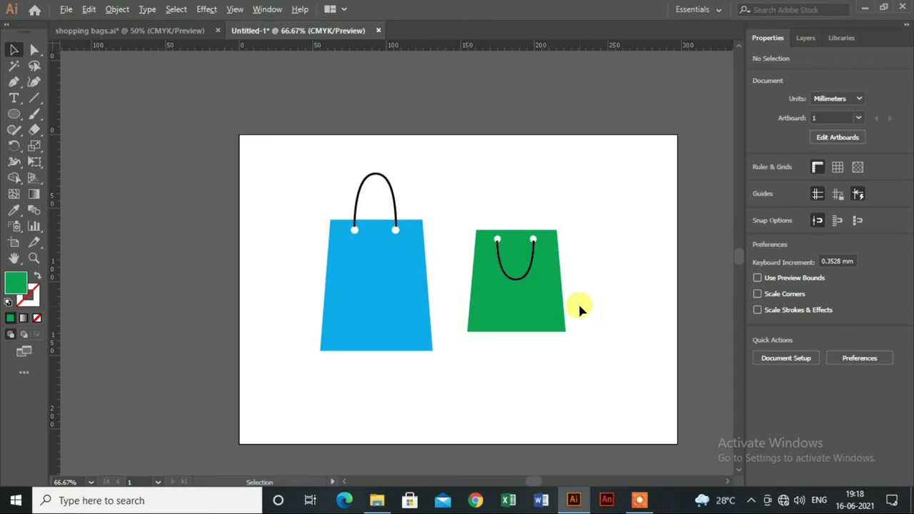
Step: Group the green bag with its handle, and the blue bag with its handle
{"action": "left_click", "coordinate": [545, 310]}
{"action": "left_click_drag", "start_coordinate": [453, 200], "coordinate": [535, 300]}
{"action": "right_click", "coordinate": [532, 303]}
{"action": "left_click", "coordinate": [565, 181]}
{"action": "left_click_drag", "start_coordinate": [300, 170], "coordinate": [432, 355]}
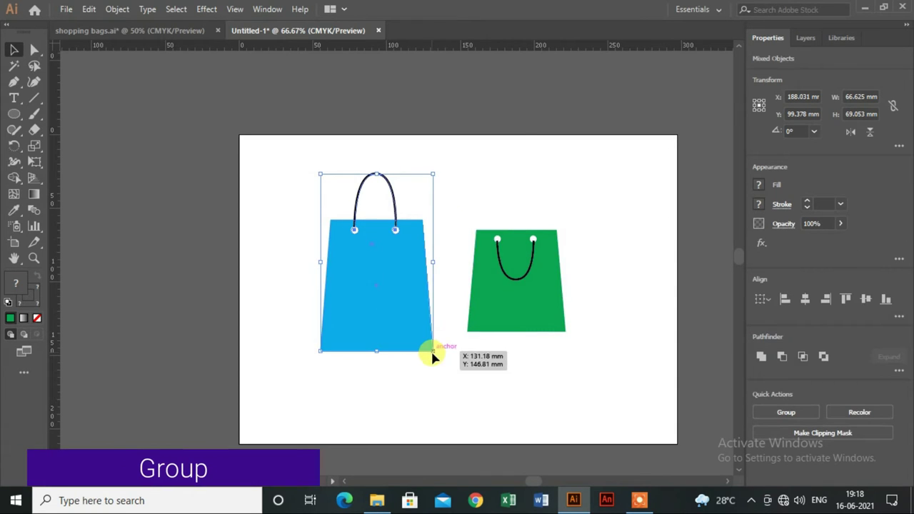
{"action": "right_click", "coordinate": [393, 318]}
{"action": "left_click", "coordinate": [428, 197]}
Step: Move the green bag left so it overlaps the blue bag
{"action": "mouse_move", "coordinate": [502, 275]}
{"action": "left_mouse_down"}
{"action": "mouse_move", "coordinate": [416, 304]}
{"action": "mouse_move", "coordinate": [443, 302]}
{"action": "mouse_move", "coordinate": [319, 325]}
{"action": "left_mouse_up"}
{"action": "left_click", "coordinate": [569, 283]}
{"action": "scroll", "coordinate": [570, 284], "scroll_direction": "down", "scroll_amount": 1}
{"action": "scroll", "coordinate": [569, 276], "scroll_direction": "down", "scroll_amount": 1}
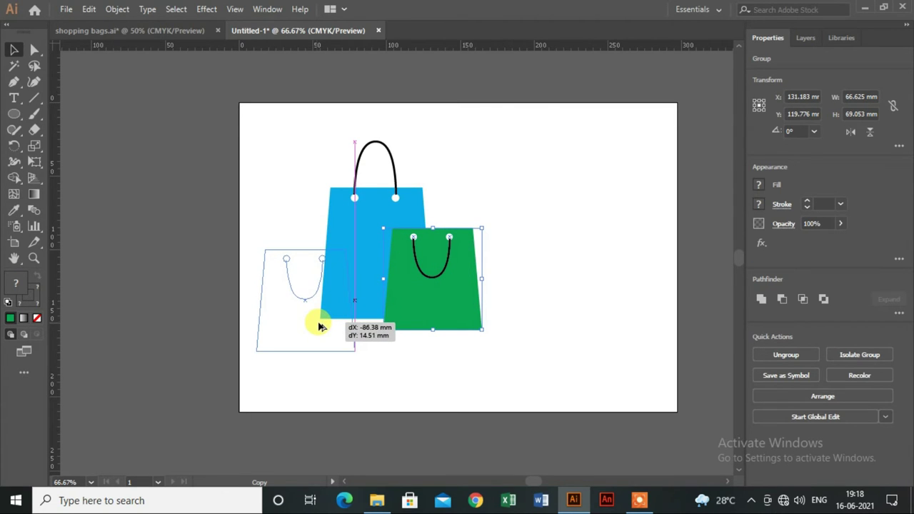
Step: Duplicate the green bag to the left, ungroup the copy and fill it red
{"action": "left_click_drag", "start_coordinate": [319, 325], "coordinate": [320, 326]}
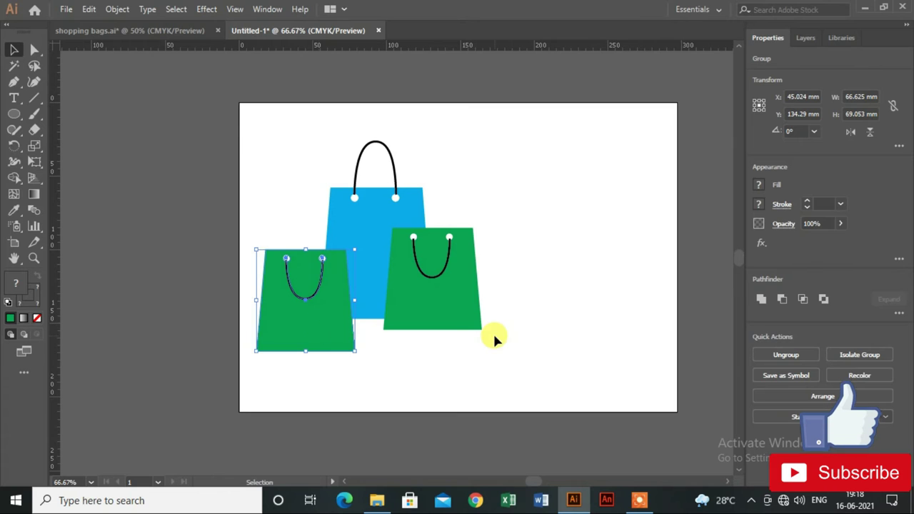
{"action": "right_click", "coordinate": [308, 339]}
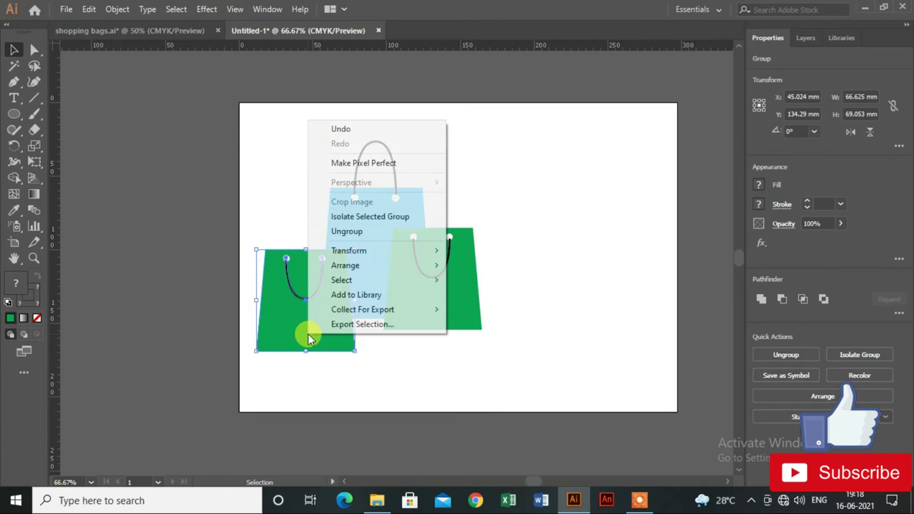
{"action": "left_click", "coordinate": [352, 235]}
{"action": "left_click", "coordinate": [415, 367]}
{"action": "left_click", "coordinate": [337, 338]}
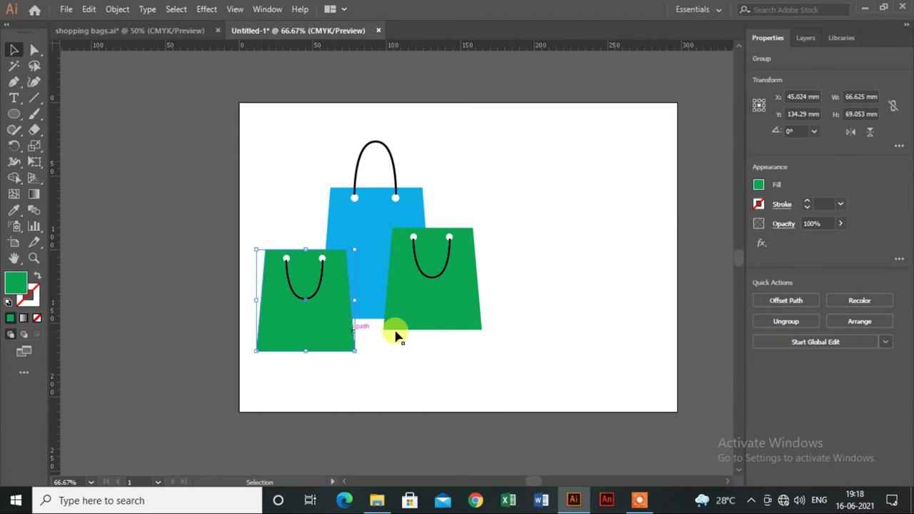
{"action": "left_click", "coordinate": [758, 186]}
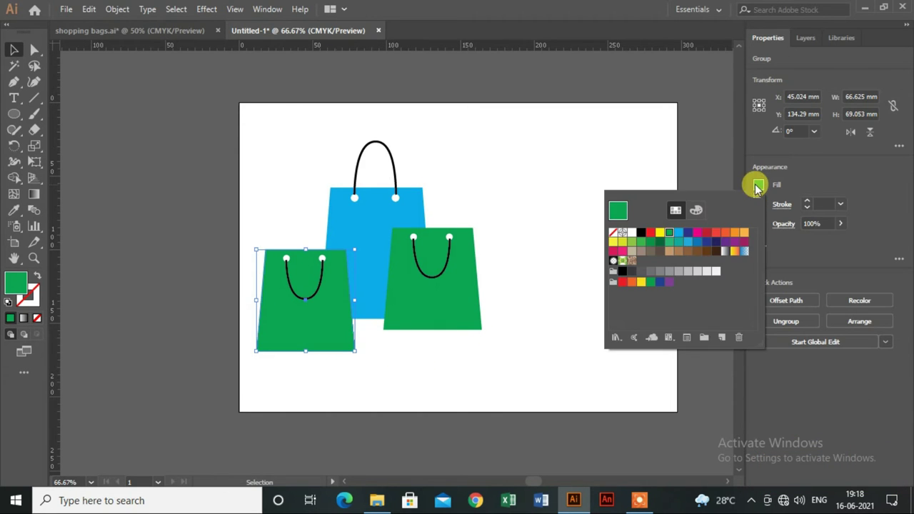
{"action": "left_click", "coordinate": [646, 234]}
{"action": "left_click", "coordinate": [567, 184]}
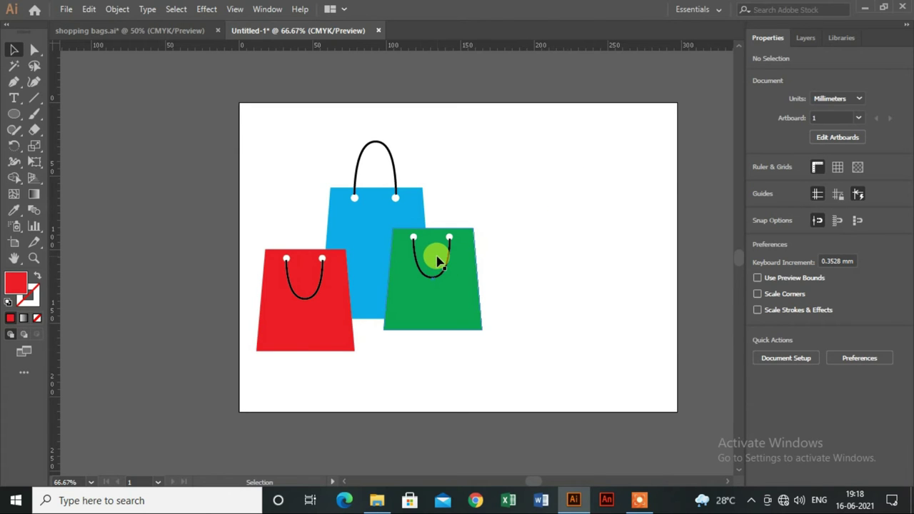
Step: Move all three bags together to the right and up
{"action": "left_click_drag", "start_coordinate": [377, 282], "coordinate": [445, 322]}
{"action": "left_click_drag", "start_coordinate": [457, 289], "coordinate": [523, 284]}
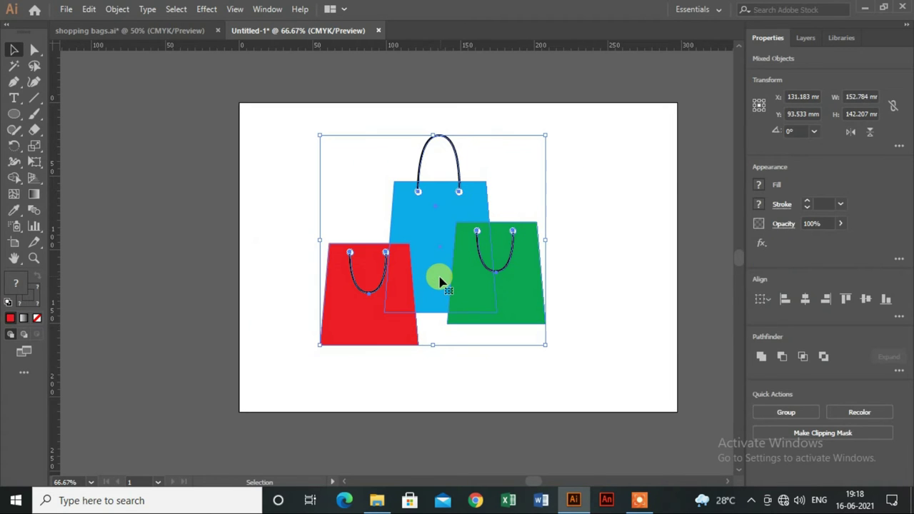
{"action": "left_click", "coordinate": [602, 270]}
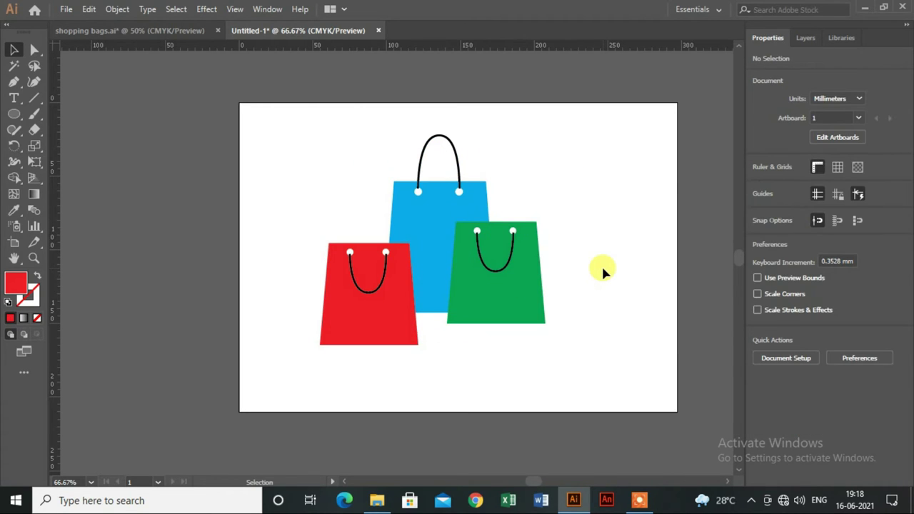
{"action": "mouse_move", "coordinate": [537, 360]}
{"action": "left_mouse_down"}
{"action": "mouse_move", "coordinate": [543, 340]}
{"action": "mouse_move", "coordinate": [517, 317]}
{"action": "left_mouse_up"}
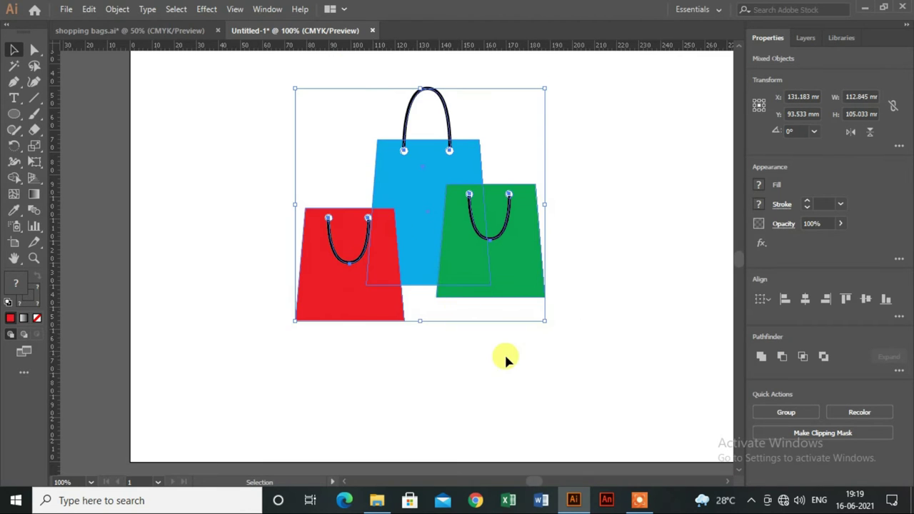
{"action": "left_click", "coordinate": [504, 353]}
{"action": "scroll", "coordinate": [506, 357], "scroll_direction": "up", "scroll_amount": 1}
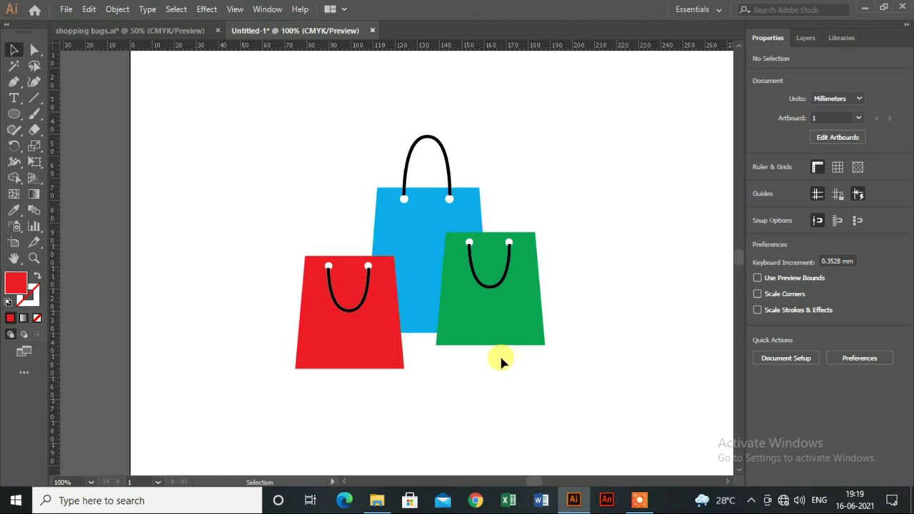
Step: Select all three bags, group them into one 112.845 × 105.033 mm group, and nudge it upward
{"action": "key", "text": "ctrl+a"}
{"action": "right_click", "coordinate": [504, 321]}
{"action": "left_click", "coordinate": [532, 205]}
{"action": "mouse_move", "coordinate": [478, 306]}
{"action": "left_mouse_down"}
{"action": "mouse_move", "coordinate": [478, 297]}
{"action": "mouse_move", "coordinate": [490, 300]}
{"action": "left_mouse_up"}
{"action": "scroll", "coordinate": [490, 314], "scroll_direction": "down", "scroll_amount": 3}
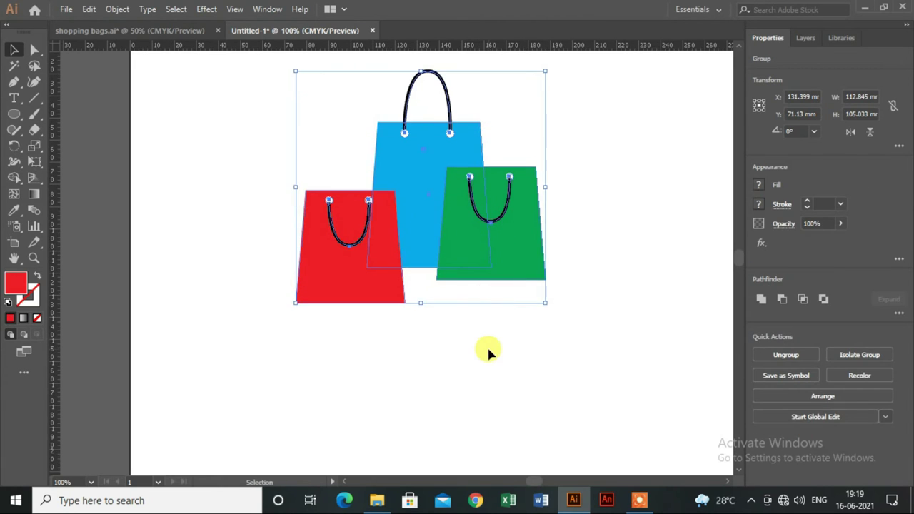
{"action": "left_click", "coordinate": [489, 351]}
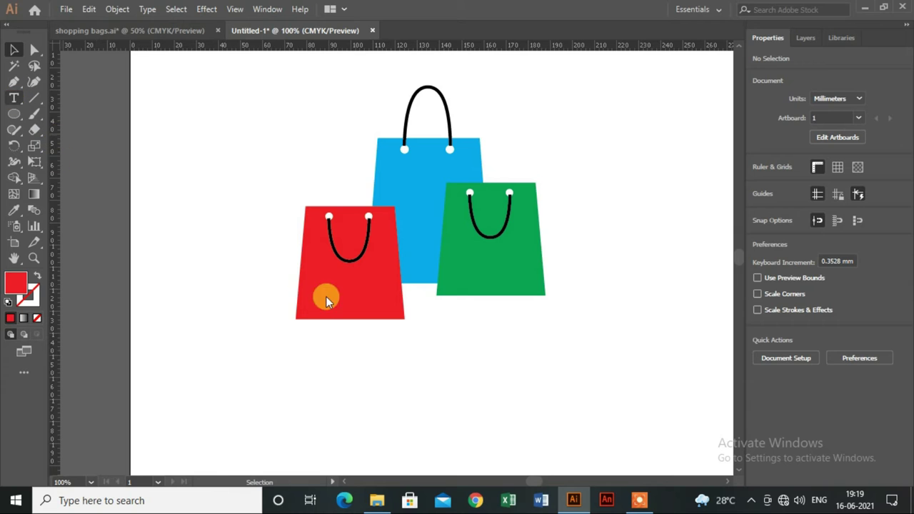
Step: Type the caption 'Shopping Bag Logo' at 36 pt and move it under the bags
{"action": "scroll", "coordinate": [253, 336], "scroll_direction": "down", "scroll_amount": 3}
{"action": "left_click", "coordinate": [283, 294]}
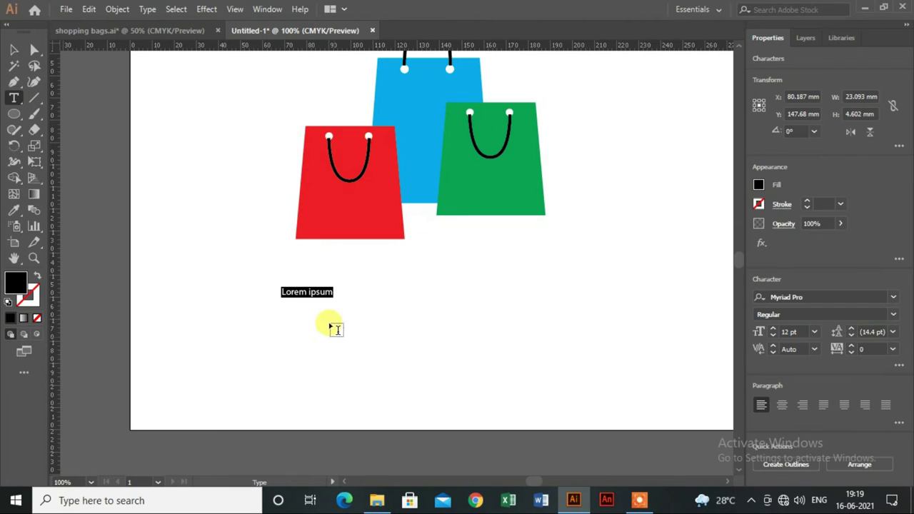
{"action": "left_click", "coordinate": [815, 331]}
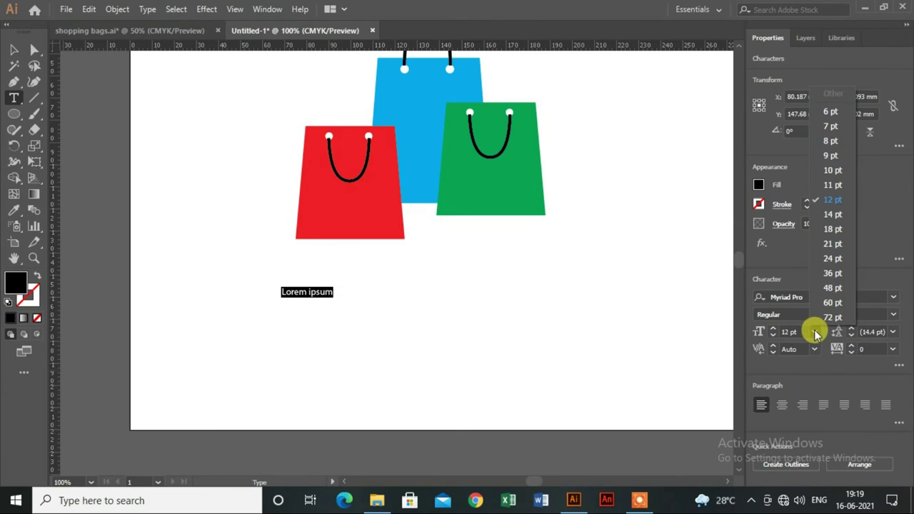
{"action": "left_click", "coordinate": [833, 274]}
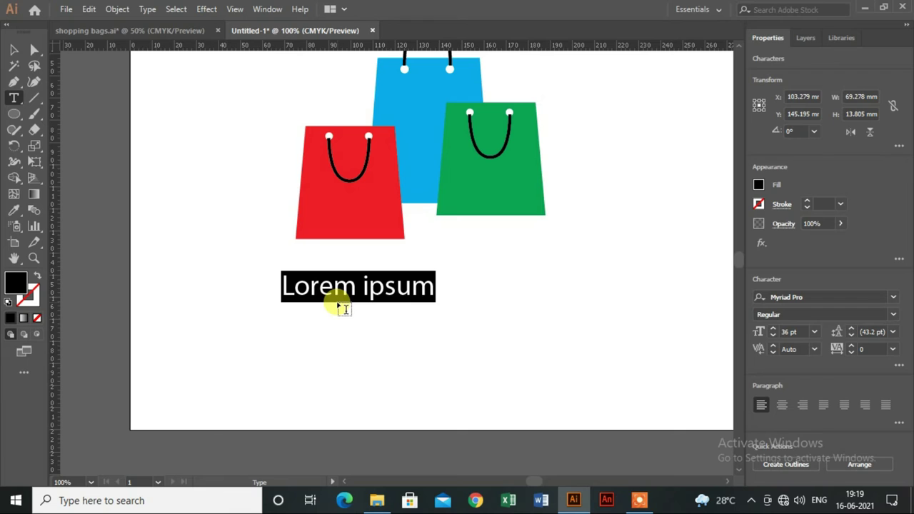
{"action": "type", "text": "Shopping Bag Logo"}
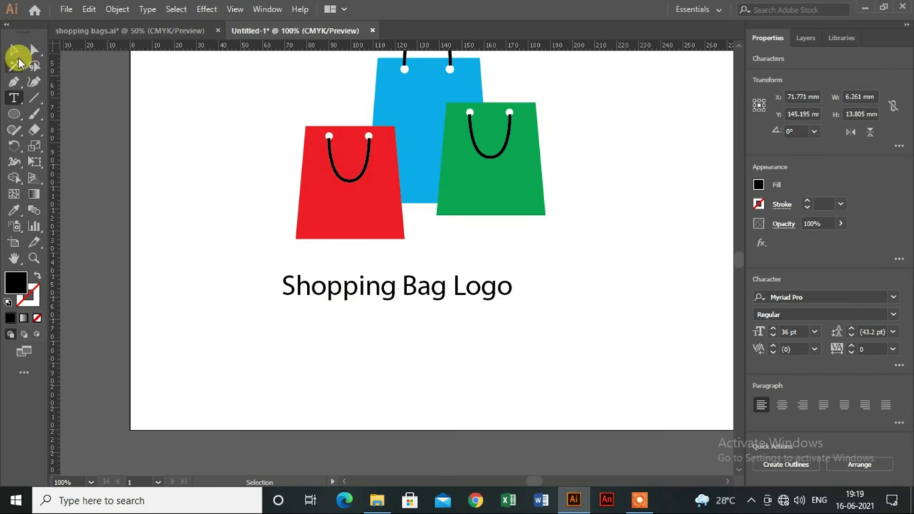
{"action": "left_click", "coordinate": [14, 49]}
{"action": "left_click_drag", "start_coordinate": [333, 285], "coordinate": [371, 266]}
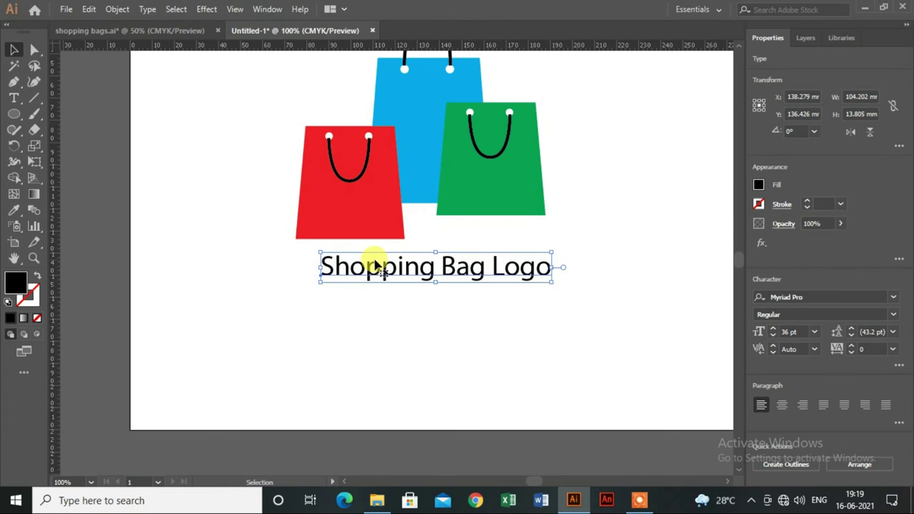
{"action": "left_click", "coordinate": [893, 296]}
Step: Set the caption font to Century Gothic and re-centre it beneath the bags
{"action": "type", "text": "c"}
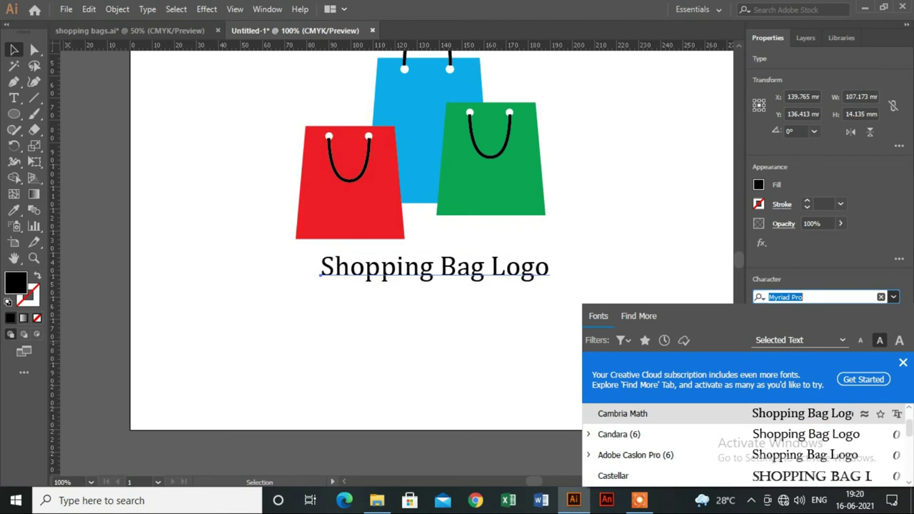
{"action": "type", "text": "entury g"}
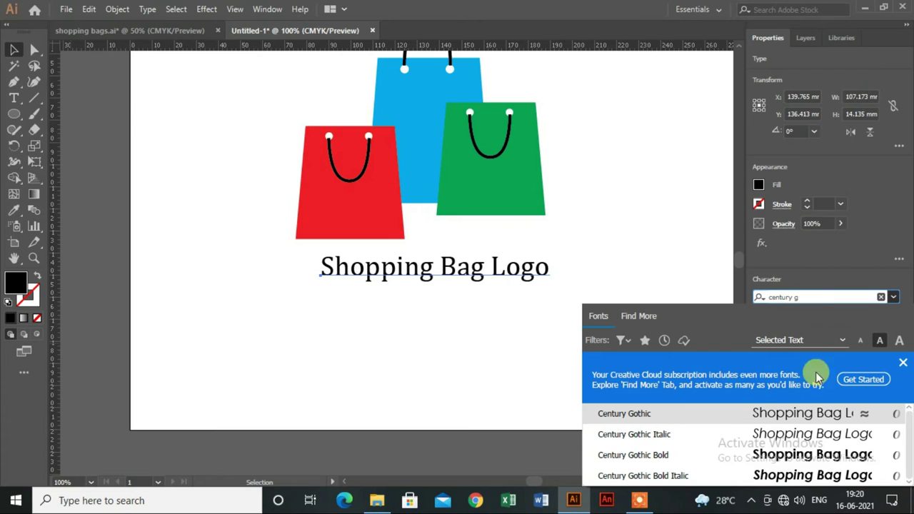
{"action": "left_click", "coordinate": [718, 414]}
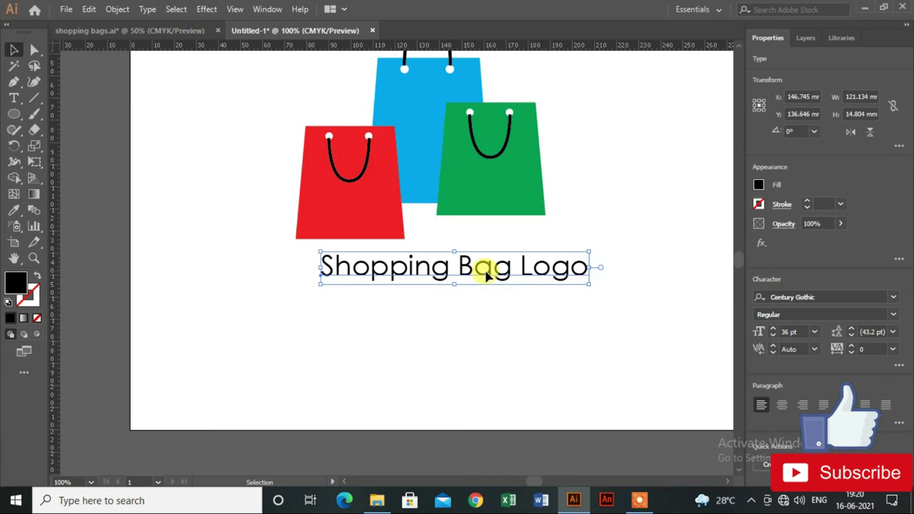
{"action": "left_click_drag", "start_coordinate": [484, 267], "coordinate": [303, 280]}
{"action": "scroll", "coordinate": [475, 286], "scroll_direction": "up", "scroll_amount": 1}
Step: Copy the word 'Shopping' from the caption and paste it as new text below
{"action": "double_click", "coordinate": [431, 279]}
{"action": "right_click", "coordinate": [305, 286]}
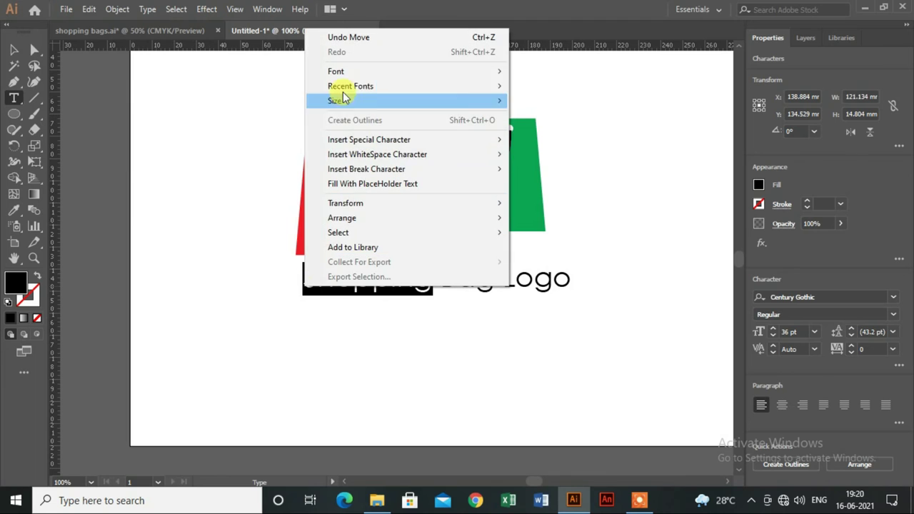
{"action": "left_click", "coordinate": [616, 223]}
{"action": "left_click_drag", "start_coordinate": [437, 280], "coordinate": [292, 277]}
{"action": "key", "text": "ctrl+c"}
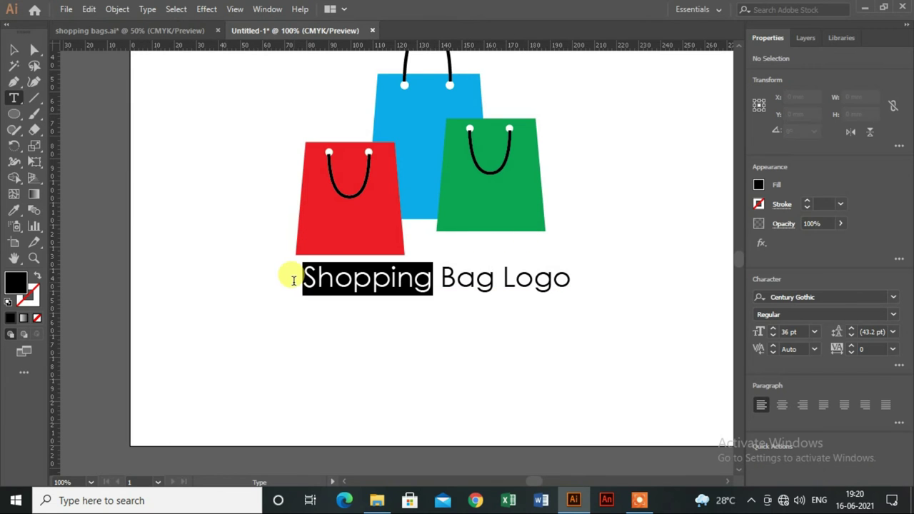
{"action": "left_click", "coordinate": [312, 343]}
{"action": "left_click", "coordinate": [312, 344]}
{"action": "key", "text": "ctrl+v"}
Step: Set the 'Shopping' text font to Brush Script MT Italic
{"action": "left_click", "coordinate": [14, 51]}
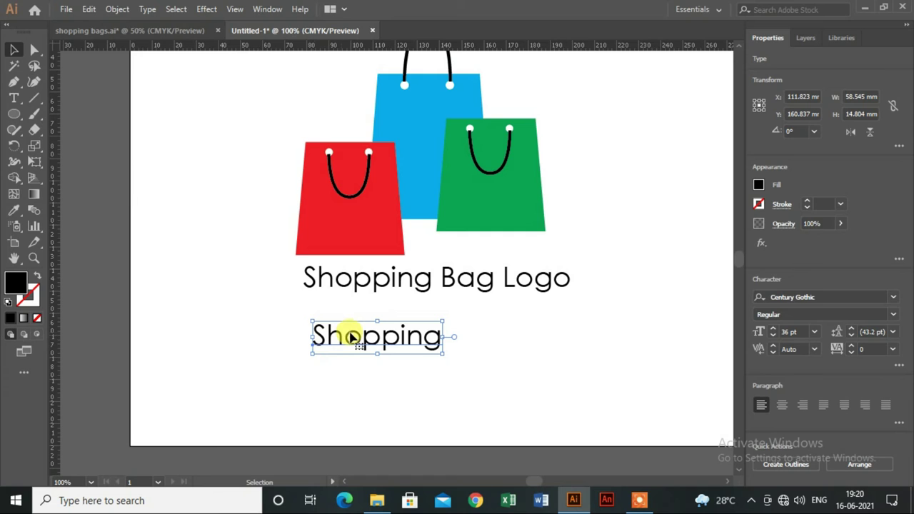
{"action": "left_click", "coordinate": [893, 297]}
{"action": "scroll", "coordinate": [863, 432], "scroll_direction": "down", "scroll_amount": 2}
{"action": "scroll", "coordinate": [863, 432], "scroll_direction": "down", "scroll_amount": 2}
{"action": "scroll", "coordinate": [863, 433], "scroll_direction": "down", "scroll_amount": 1}
{"action": "scroll", "coordinate": [863, 434], "scroll_direction": "down", "scroll_amount": 1}
{"action": "scroll", "coordinate": [863, 432], "scroll_direction": "down", "scroll_amount": 2}
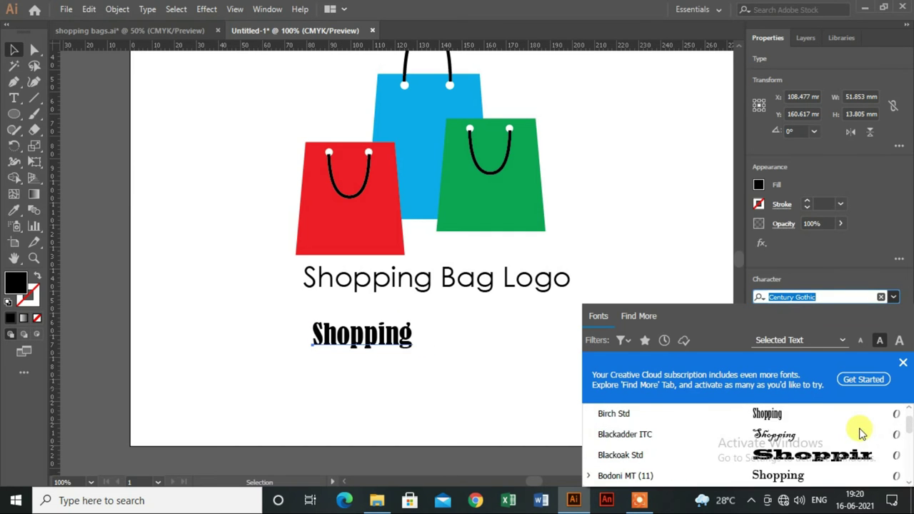
{"action": "scroll", "coordinate": [863, 432], "scroll_direction": "down", "scroll_amount": 3}
{"action": "scroll", "coordinate": [863, 432], "scroll_direction": "down", "scroll_amount": 2}
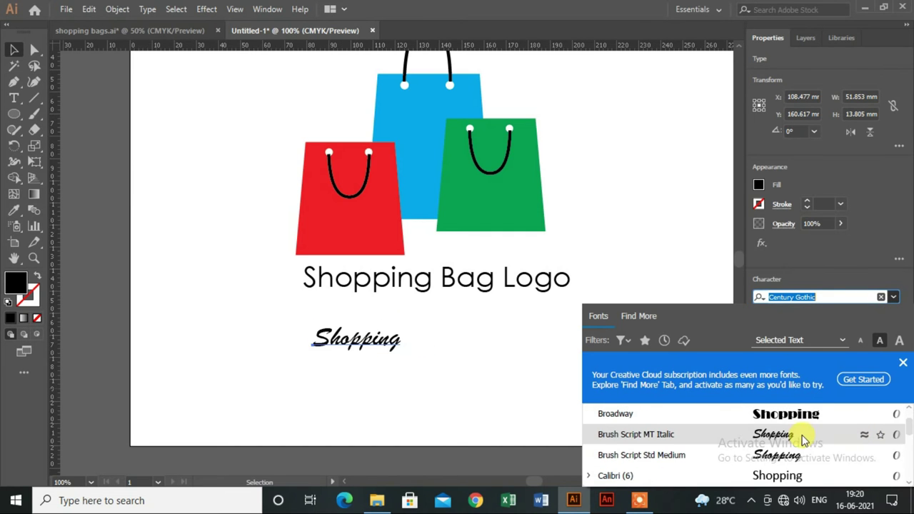
{"action": "left_click", "coordinate": [803, 437]}
{"action": "scroll", "coordinate": [369, 355], "scroll_direction": "up", "scroll_amount": 2, "text": "alt"}
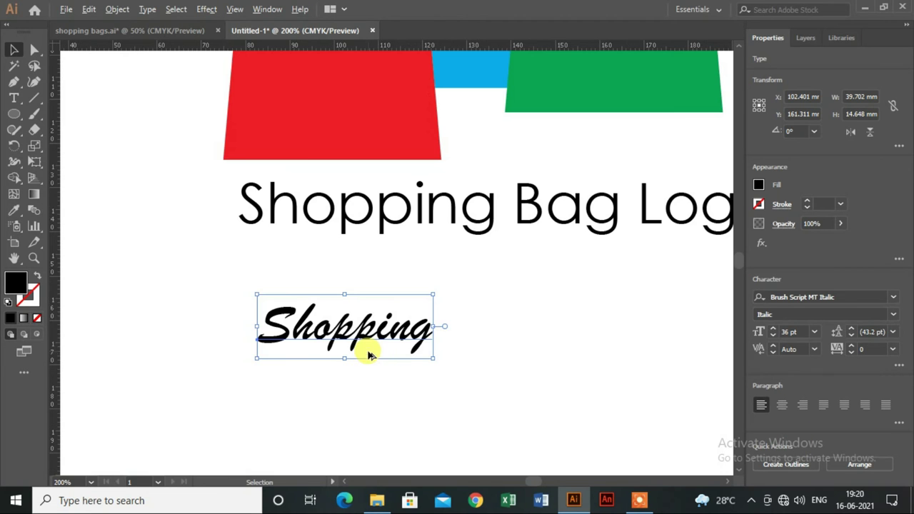
{"action": "scroll", "coordinate": [386, 357], "scroll_direction": "up", "scroll_amount": 1}
{"action": "scroll", "coordinate": [407, 372], "scroll_direction": "up", "scroll_amount": 1}
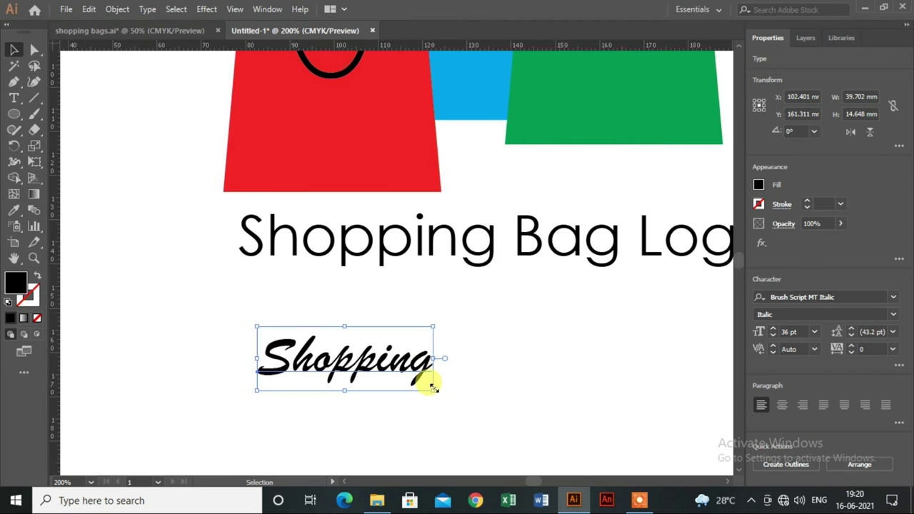
Step: Resize the 'Shopping' text to 24 pt and move it onto the red bag
{"action": "left_click", "coordinate": [814, 333]}
{"action": "left_click", "coordinate": [827, 259]}
{"action": "mouse_move", "coordinate": [301, 349]}
{"action": "left_mouse_down"}
{"action": "mouse_move", "coordinate": [321, 151]}
{"action": "mouse_move", "coordinate": [320, 208]}
{"action": "left_mouse_up"}
{"action": "scroll", "coordinate": [317, 151], "scroll_direction": "up", "scroll_amount": 5}
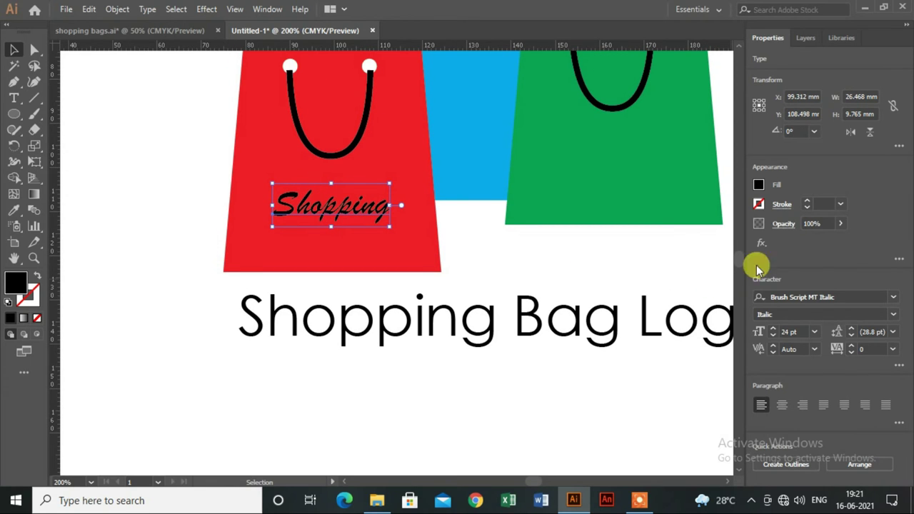
Step: Fill the 'Shopping' label white and place a copy on the green bag
{"action": "left_click", "coordinate": [758, 185]}
{"action": "left_click", "coordinate": [640, 233]}
{"action": "left_click", "coordinate": [496, 271]}
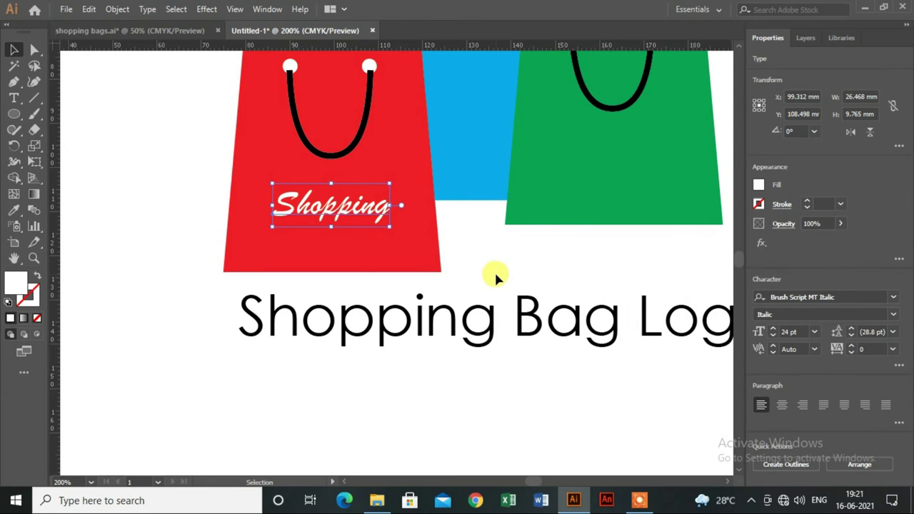
{"action": "left_click", "coordinate": [496, 271]}
{"action": "scroll", "coordinate": [496, 272], "scroll_direction": "up", "scroll_amount": 3}
{"action": "scroll", "coordinate": [496, 271], "scroll_direction": "up", "scroll_amount": 2}
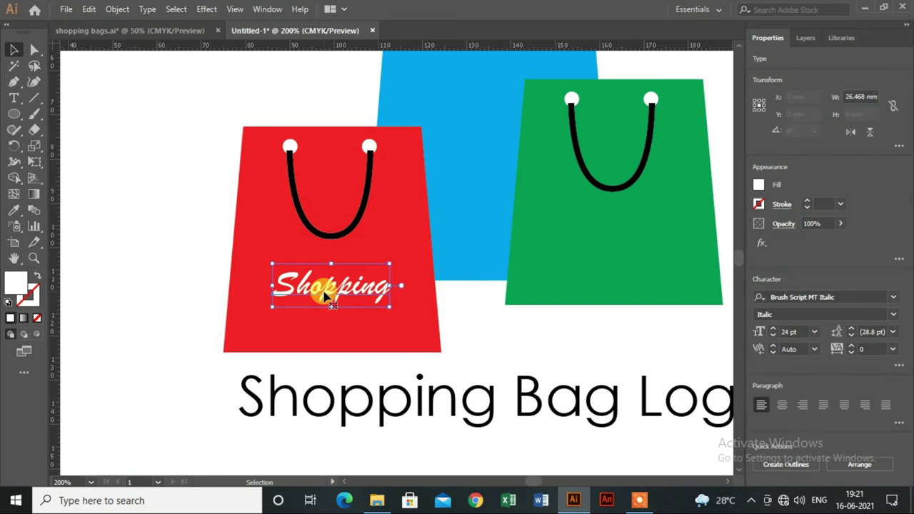
{"action": "left_click_drag", "start_coordinate": [321, 292], "coordinate": [607, 244]}
{"action": "left_click", "coordinate": [603, 325]}
Step: Align the bags and the 'Shopping Bag Logo' caption to a common horizontal centre
{"action": "scroll", "coordinate": [571, 306], "scroll_direction": "down", "scroll_amount": 1}
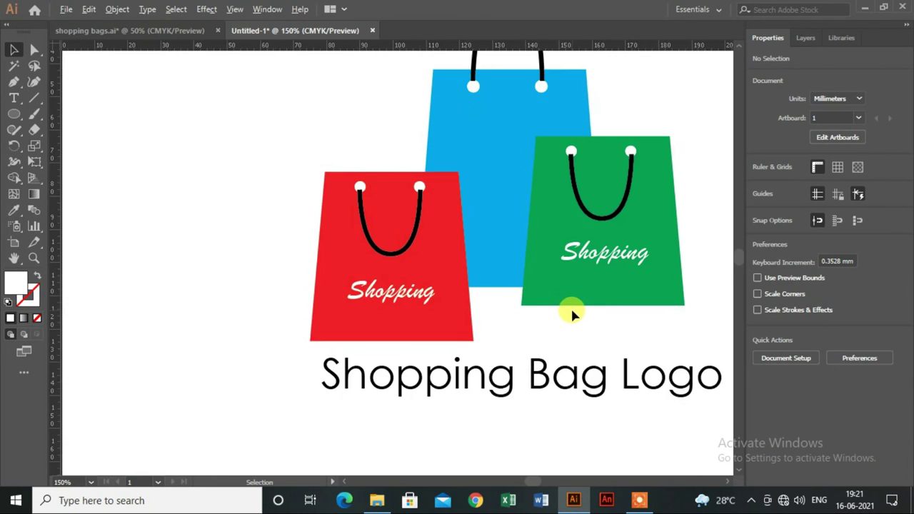
{"action": "scroll", "coordinate": [571, 306], "scroll_direction": "down", "scroll_amount": 1}
{"action": "left_click_drag", "start_coordinate": [671, 347], "coordinate": [562, 326]}
{"action": "left_click", "coordinate": [13, 49]}
{"action": "left_click", "coordinate": [341, 277]}
{"action": "mouse_move", "coordinate": [247, 88]}
{"action": "left_mouse_down"}
{"action": "mouse_move", "coordinate": [531, 282]}
{"action": "mouse_move", "coordinate": [512, 284]}
{"action": "left_mouse_up"}
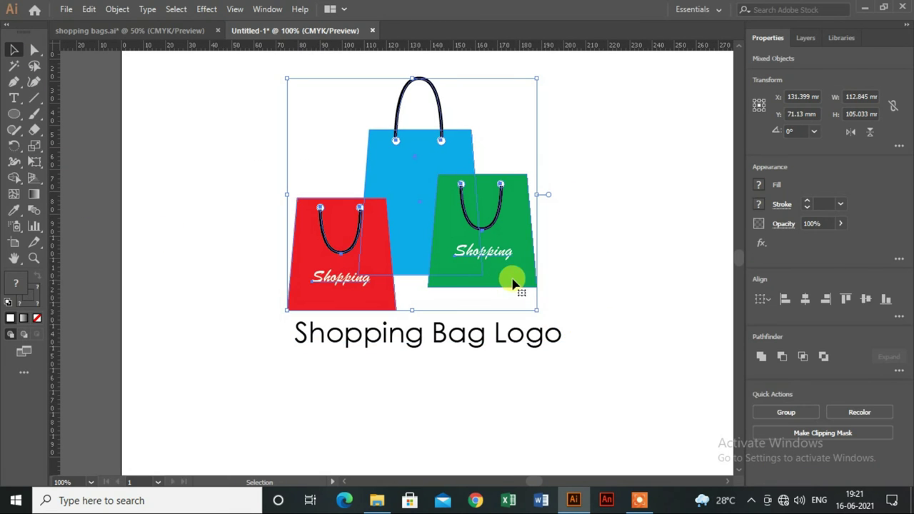
{"action": "right_click", "coordinate": [497, 269]}
{"action": "left_click", "coordinate": [529, 353]}
{"action": "left_click_drag", "start_coordinate": [590, 200], "coordinate": [420, 365]}
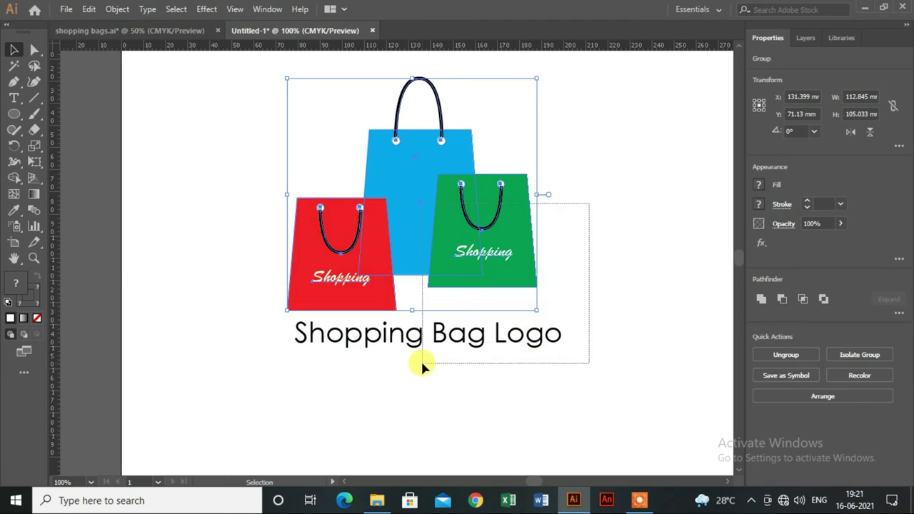
{"action": "left_click", "coordinate": [805, 299]}
{"action": "left_click", "coordinate": [646, 359]}
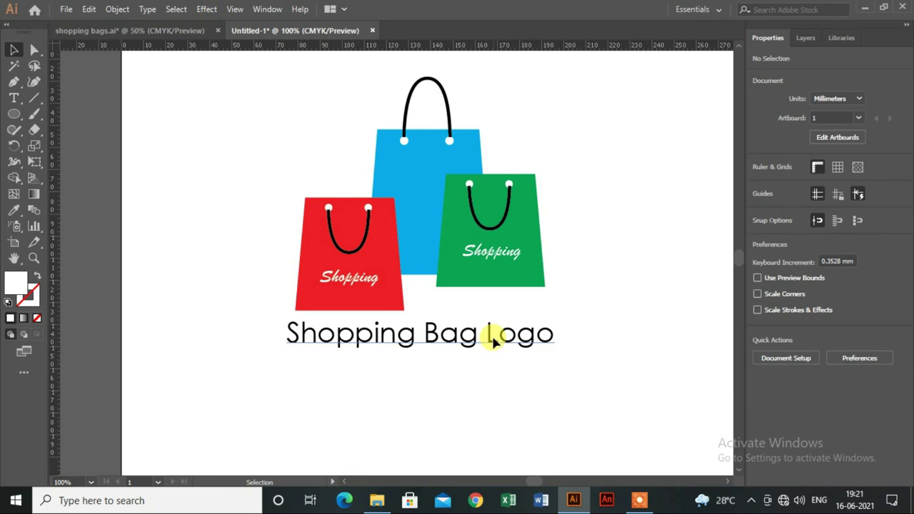
Step: Fill the caption with a dark grey swatch instead of black
{"action": "left_click", "coordinate": [490, 332]}
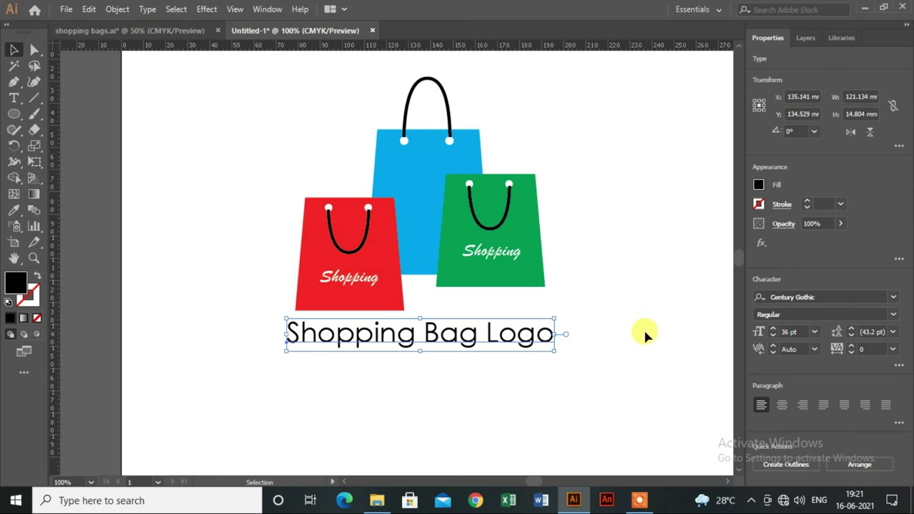
{"action": "left_click", "coordinate": [758, 185]}
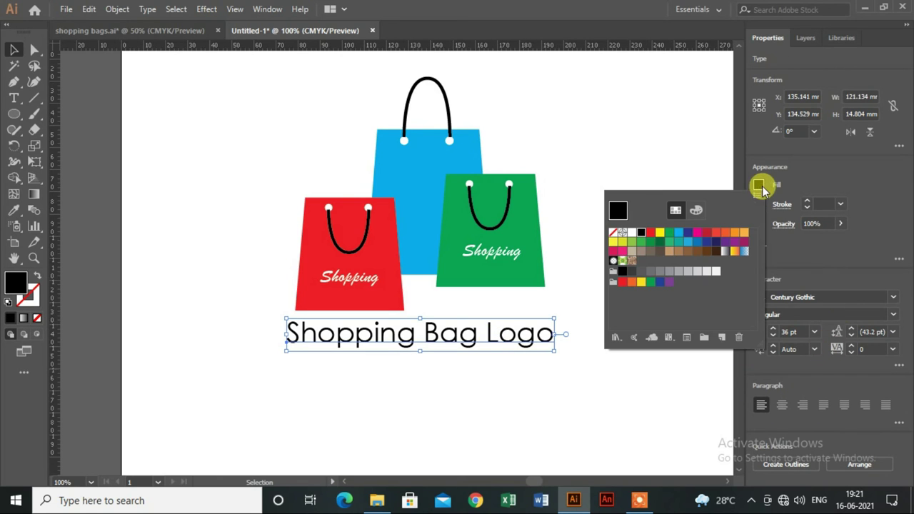
{"action": "left_click", "coordinate": [651, 233]}
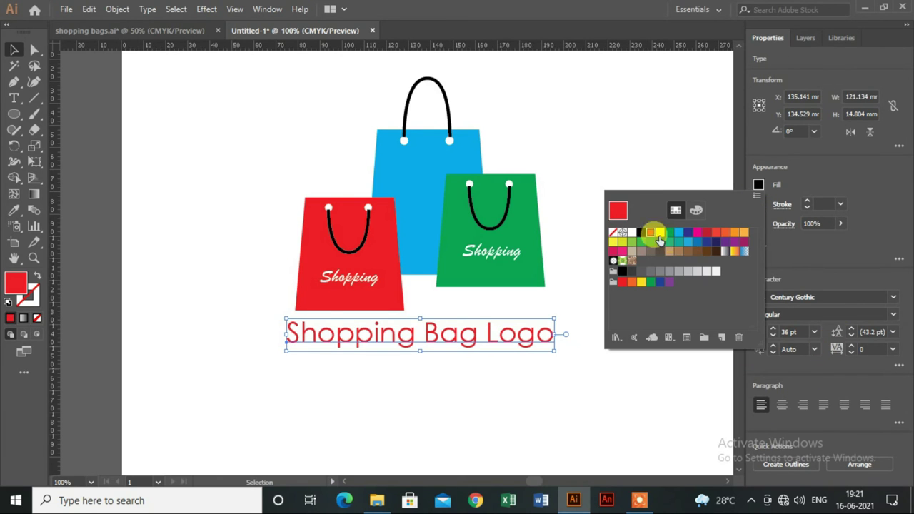
{"action": "left_click", "coordinate": [688, 234]}
{"action": "left_click", "coordinate": [630, 261]}
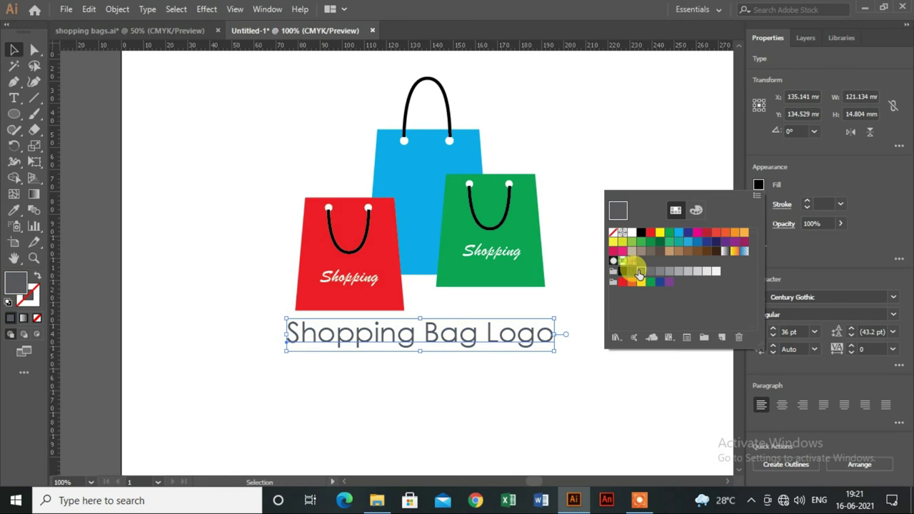
{"action": "left_click", "coordinate": [631, 271]}
{"action": "left_click", "coordinate": [582, 382]}
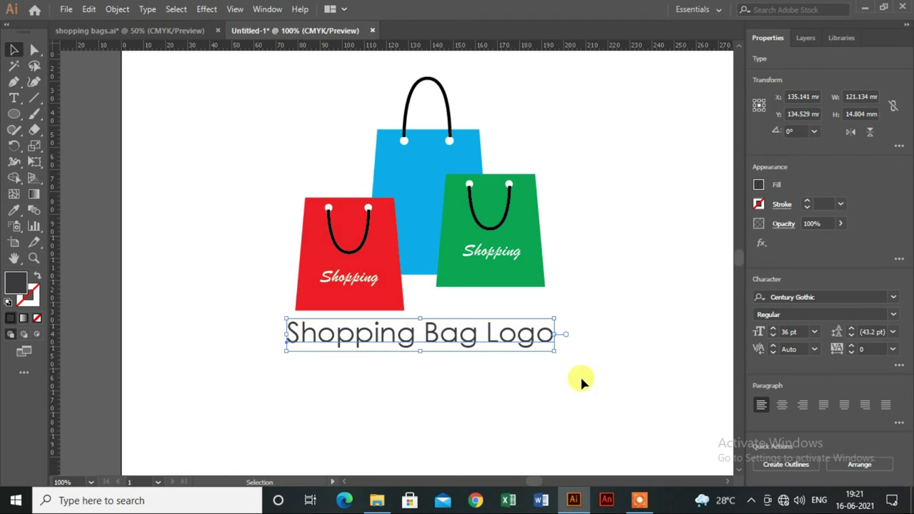
{"action": "left_click", "coordinate": [580, 375]}
Step: Group all the bags, labels and caption into one logo group
{"action": "scroll", "coordinate": [579, 370], "scroll_direction": "up", "scroll_amount": 3}
{"action": "scroll", "coordinate": [579, 365], "scroll_direction": "up", "scroll_amount": 1}
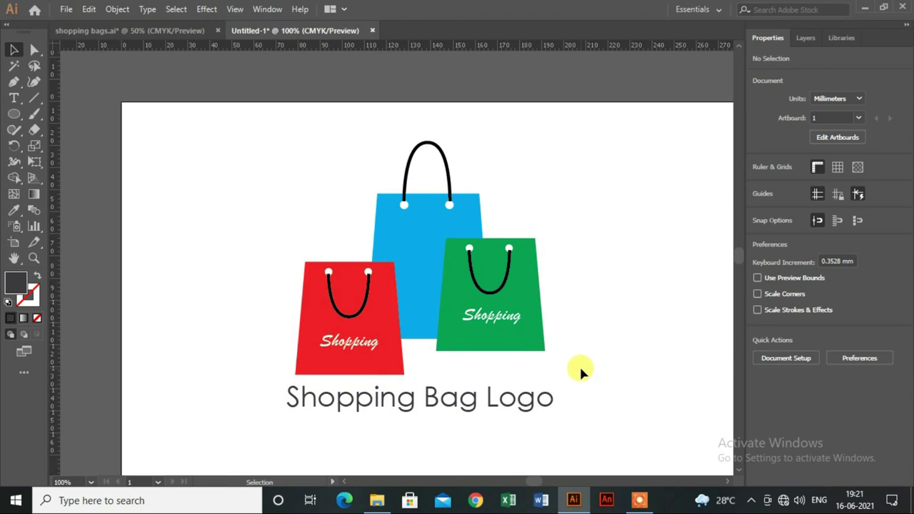
{"action": "scroll", "coordinate": [573, 363], "scroll_direction": "down", "scroll_amount": 1}
{"action": "scroll", "coordinate": [569, 360], "scroll_direction": "down", "scroll_amount": 1}
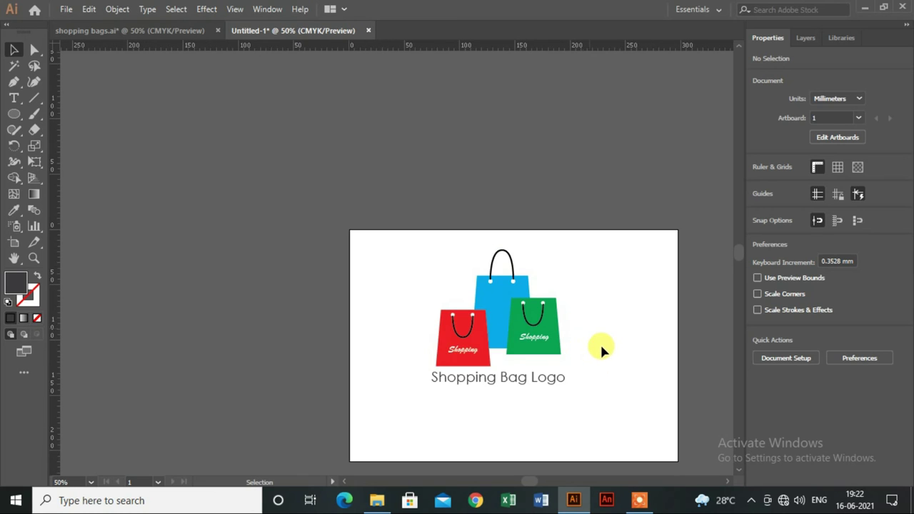
{"action": "left_click_drag", "start_coordinate": [602, 350], "coordinate": [428, 294]}
{"action": "left_click_drag", "start_coordinate": [231, 189], "coordinate": [405, 336]}
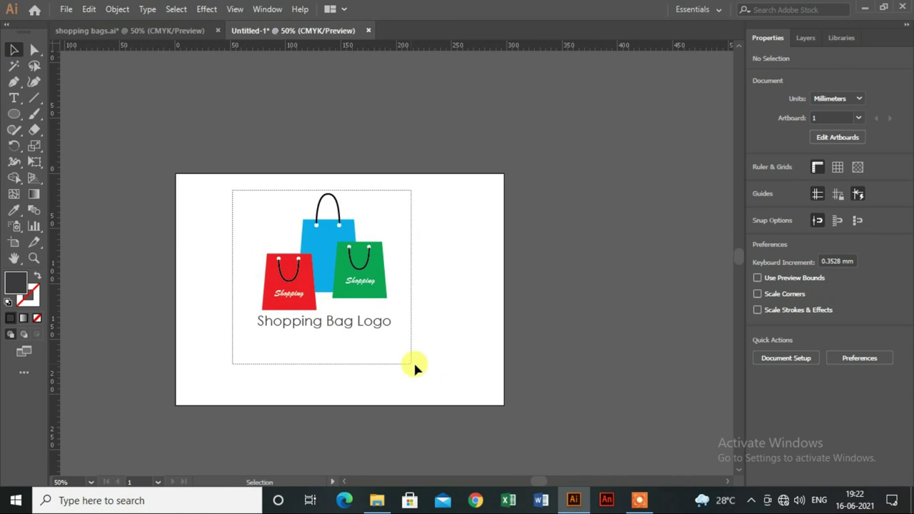
{"action": "right_click", "coordinate": [366, 298]}
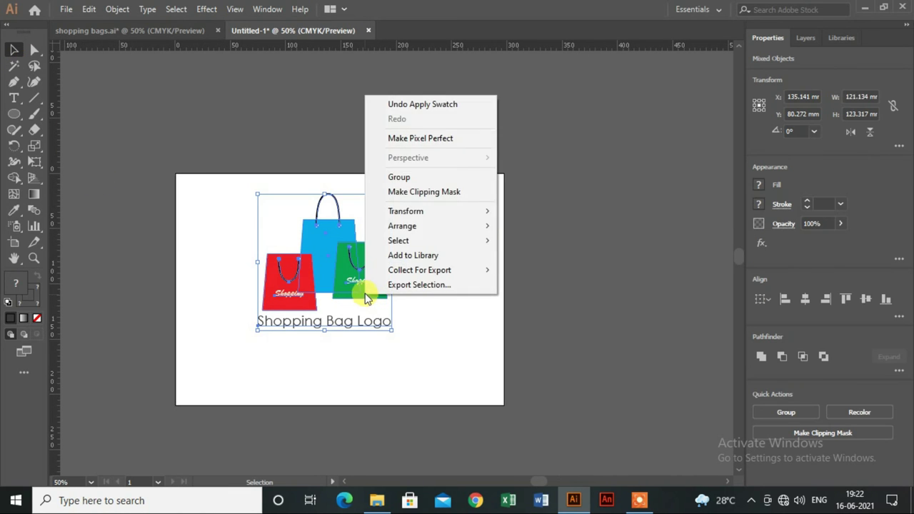
{"action": "left_click", "coordinate": [414, 176]}
Step: Scale the logo down to 91.503 × 93.153 mm and move it to the top-left corner
{"action": "left_click_drag", "start_coordinate": [392, 327], "coordinate": [377, 313]}
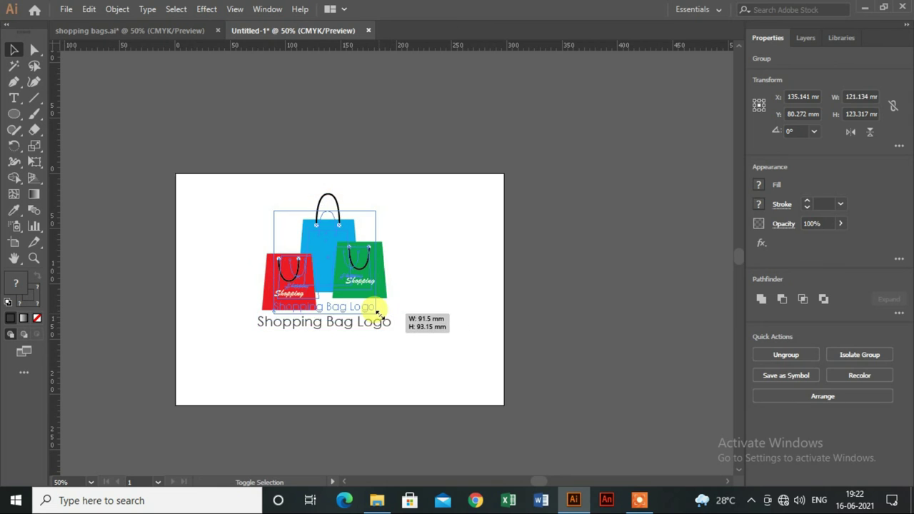
{"action": "left_click_drag", "start_coordinate": [359, 278], "coordinate": [272, 258]}
{"action": "scroll", "coordinate": [273, 292], "scroll_direction": "up", "scroll_amount": 2}
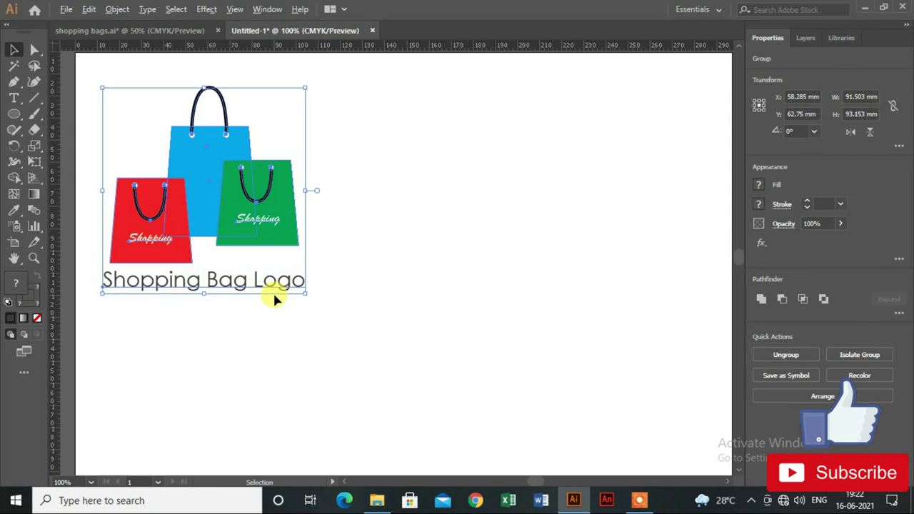
Step: Draw a 155.424 × 101.6 mm rectangle beside the logo and fill it light grey
{"action": "left_click", "coordinate": [395, 277]}
{"action": "left_click", "coordinate": [14, 113]}
{"action": "left_click", "coordinate": [50, 118]}
{"action": "left_click_drag", "start_coordinate": [390, 87], "coordinate": [709, 309]}
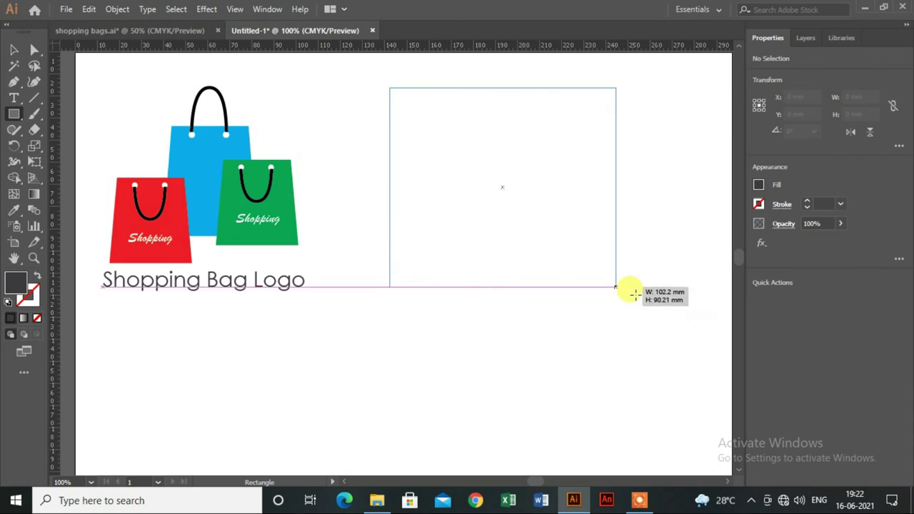
{"action": "left_click", "coordinate": [13, 50]}
{"action": "left_click_drag", "start_coordinate": [389, 197], "coordinate": [366, 197]}
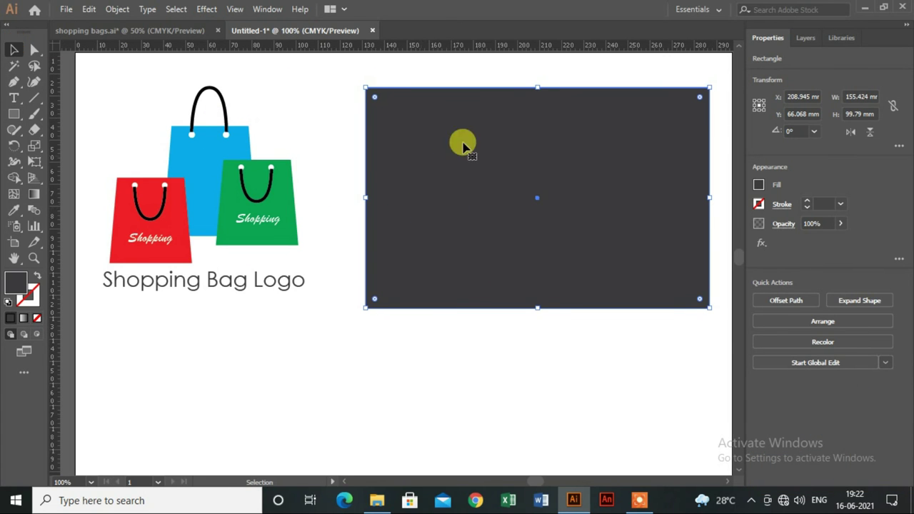
{"action": "scroll", "coordinate": [500, 121], "scroll_direction": "up", "scroll_amount": 1}
{"action": "left_click_drag", "start_coordinate": [535, 103], "coordinate": [535, 99]}
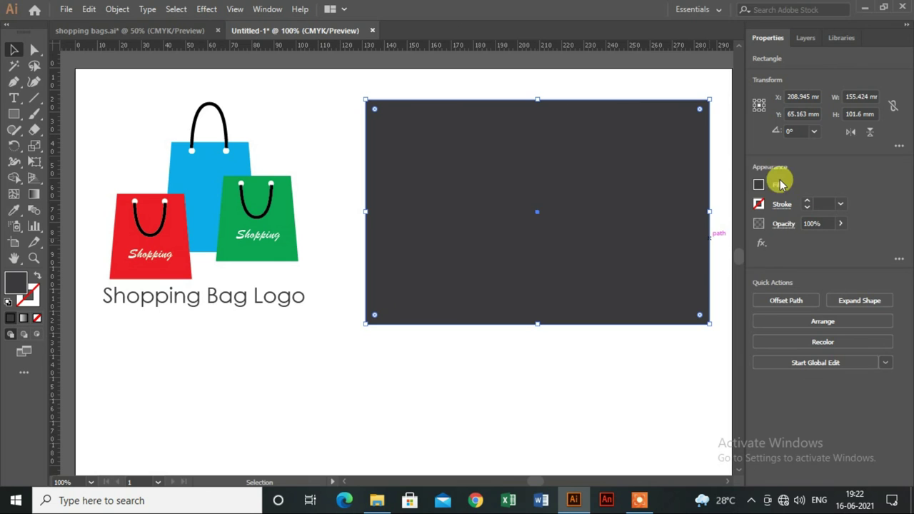
{"action": "left_click", "coordinate": [759, 184]}
{"action": "left_click", "coordinate": [695, 272]}
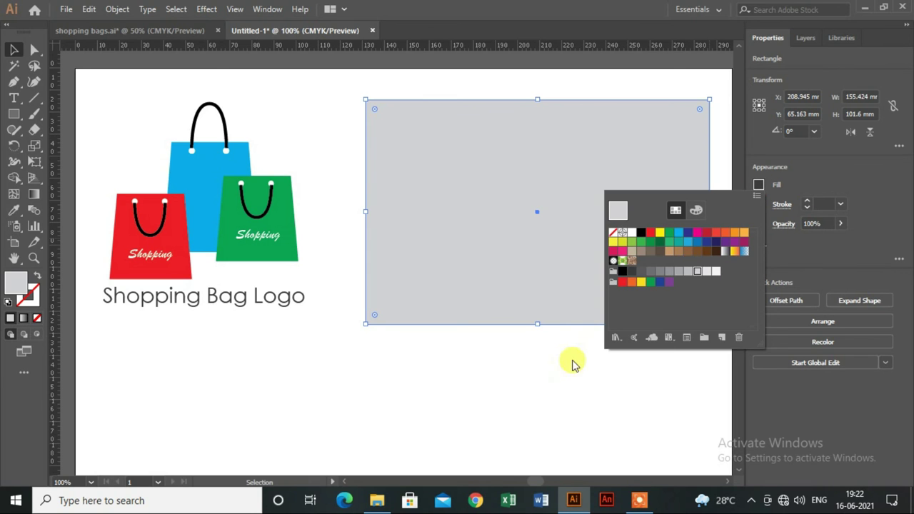
{"action": "left_click", "coordinate": [530, 363]}
{"action": "left_click", "coordinate": [530, 360]}
Step: Place a copy of the logo on the grey rectangle and send the rectangle to the back
{"action": "scroll", "coordinate": [530, 358], "scroll_direction": "down", "scroll_amount": 1}
{"action": "left_click", "coordinate": [230, 226]}
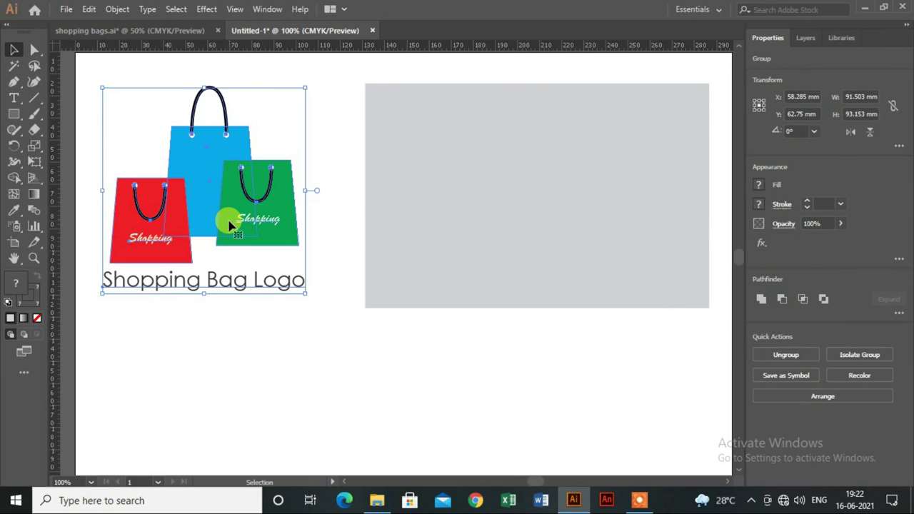
{"action": "left_click_drag", "start_coordinate": [229, 226], "coordinate": [565, 230]}
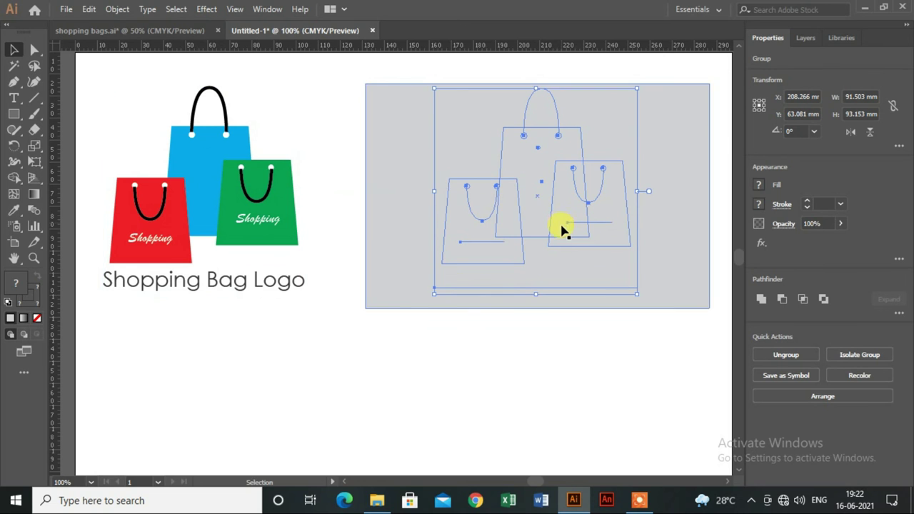
{"action": "left_click", "coordinate": [407, 279]}
{"action": "right_click", "coordinate": [407, 279]}
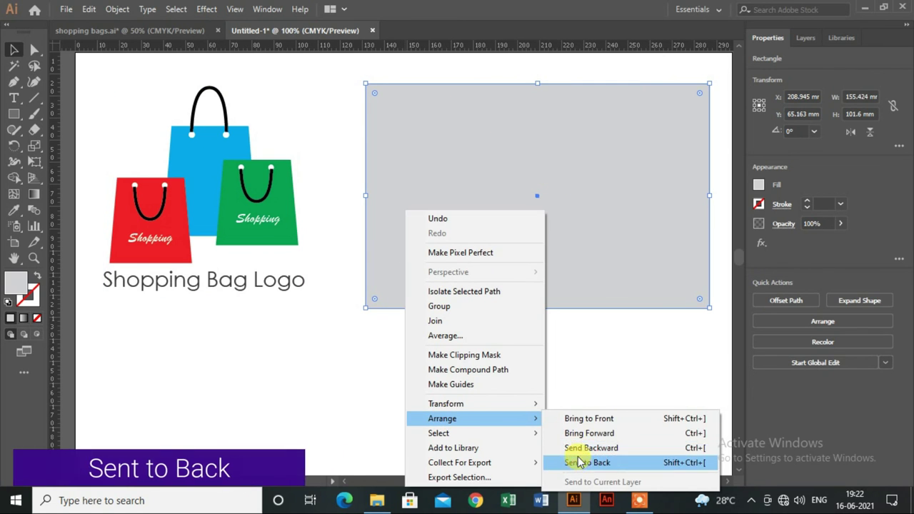
{"action": "left_click", "coordinate": [580, 463]}
{"action": "left_click", "coordinate": [546, 411]}
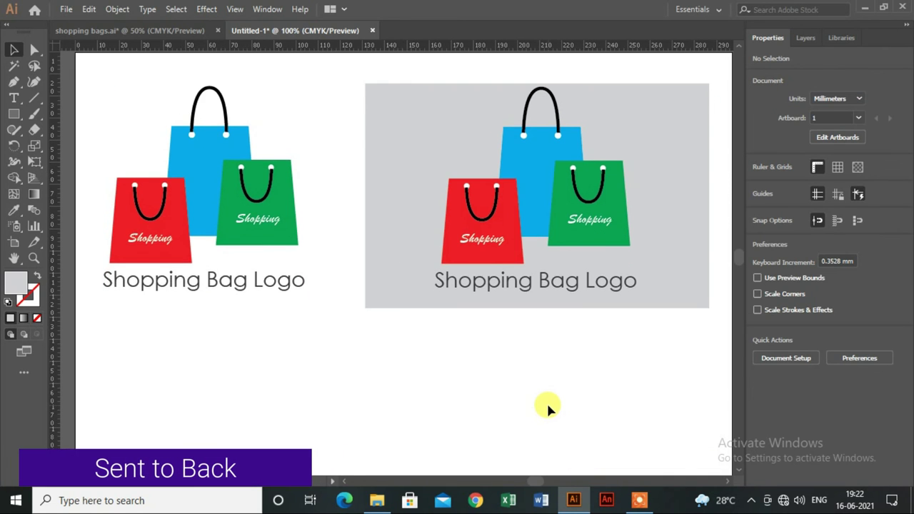
{"action": "scroll", "coordinate": [508, 368], "scroll_direction": "down", "scroll_amount": 1}
{"action": "scroll", "coordinate": [464, 372], "scroll_direction": "up", "scroll_amount": 1}
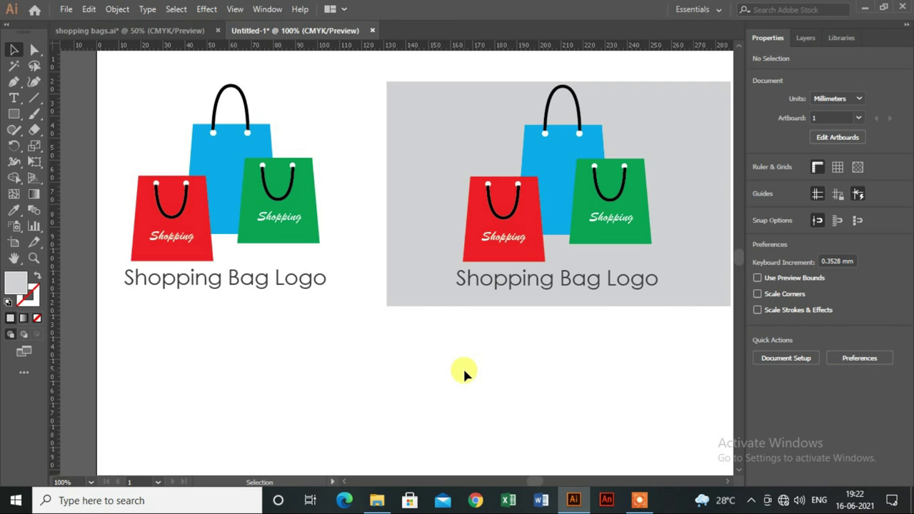
{"action": "scroll", "coordinate": [462, 366], "scroll_direction": "down", "scroll_amount": 1}
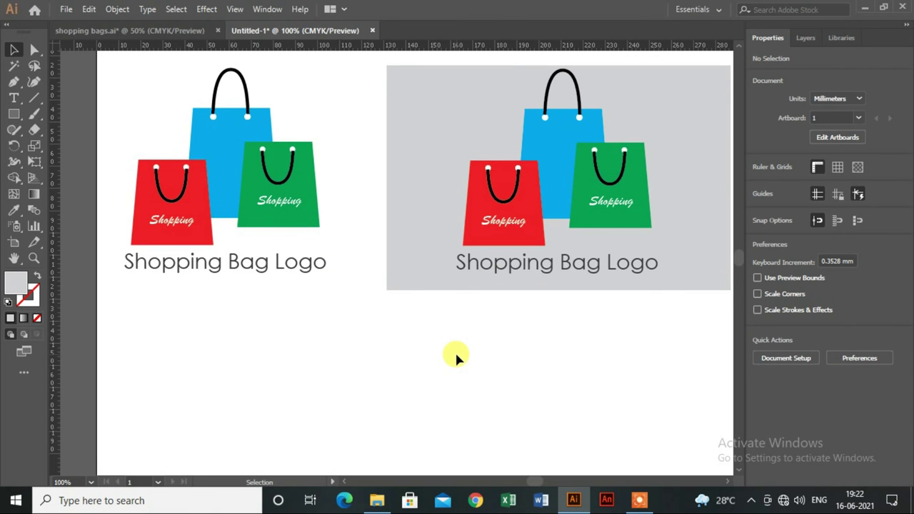